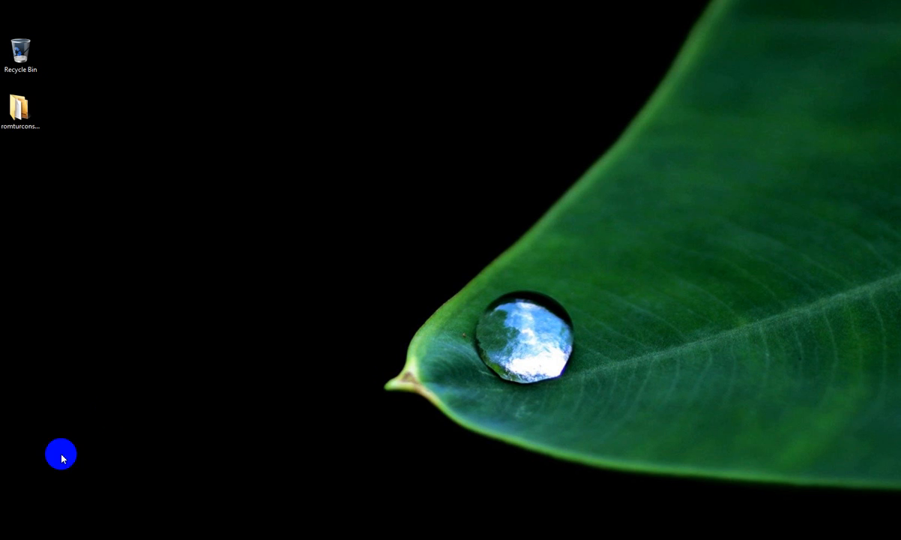
# Switch to the browser and examine the hand-drawn layout sketch and the original_ZONEMC03.PNG.png reference for the "Why Choose" section
pyautogui.click(36, 533)
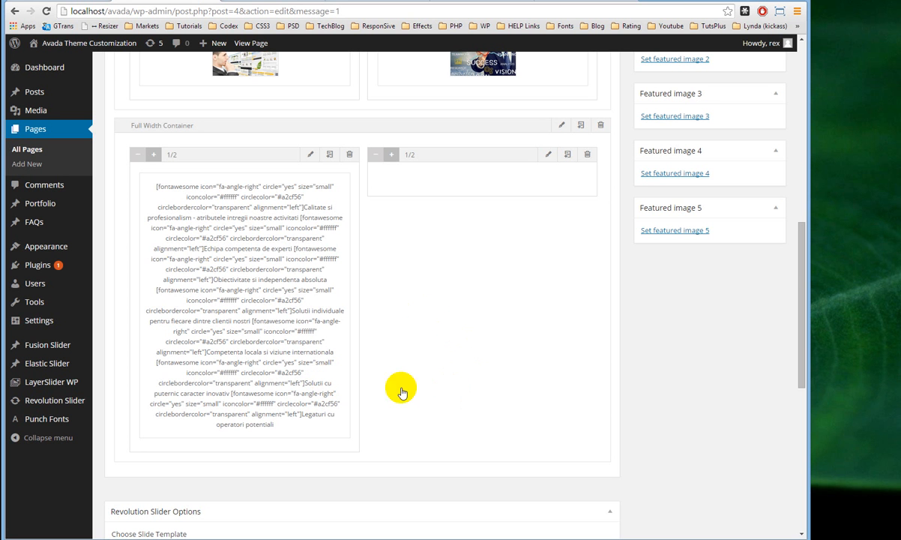
pyautogui.moveTo(345, 509)
pyautogui.click(335, 493)
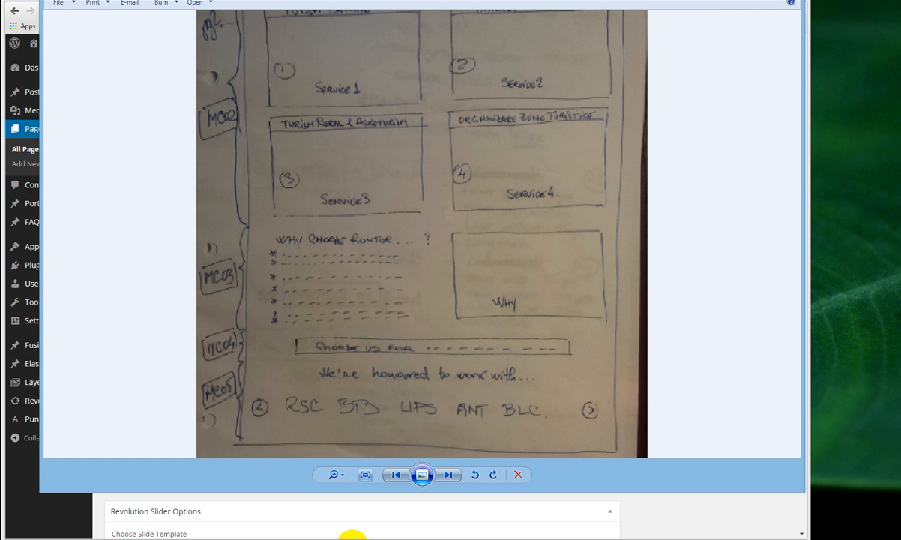
pyautogui.moveTo(352, 535)
pyautogui.click(402, 503)
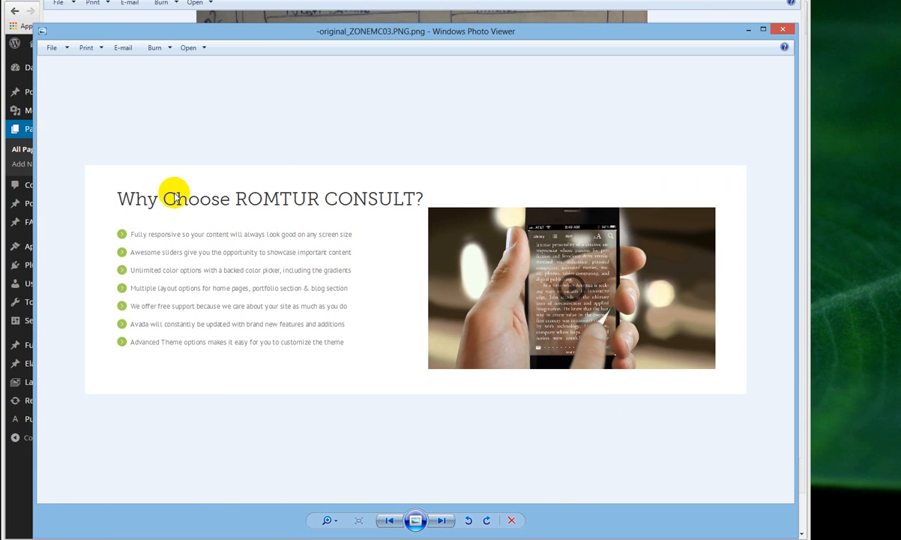
pyautogui.click(748, 32)
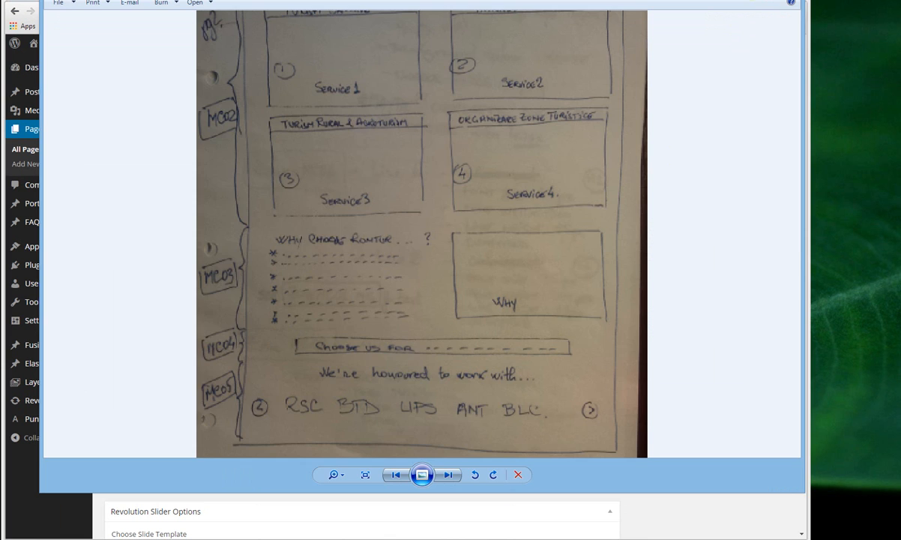
pyautogui.click(734, 0)
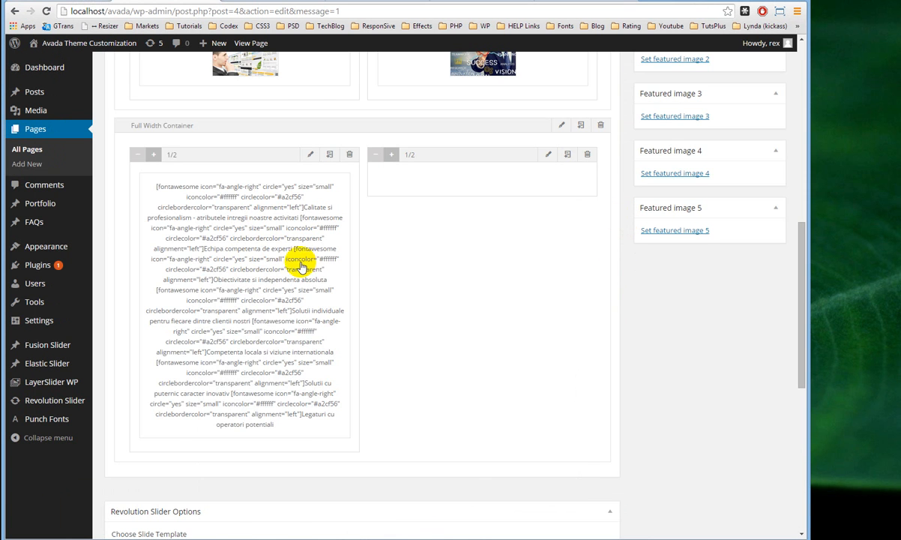
# Add a Text Block element and place it above the existing bullet text in the first 1/2 column of the third Full Width Container
pyautogui.scroll(3, 297, 257)
pyautogui.scroll(-3, 283, 315)
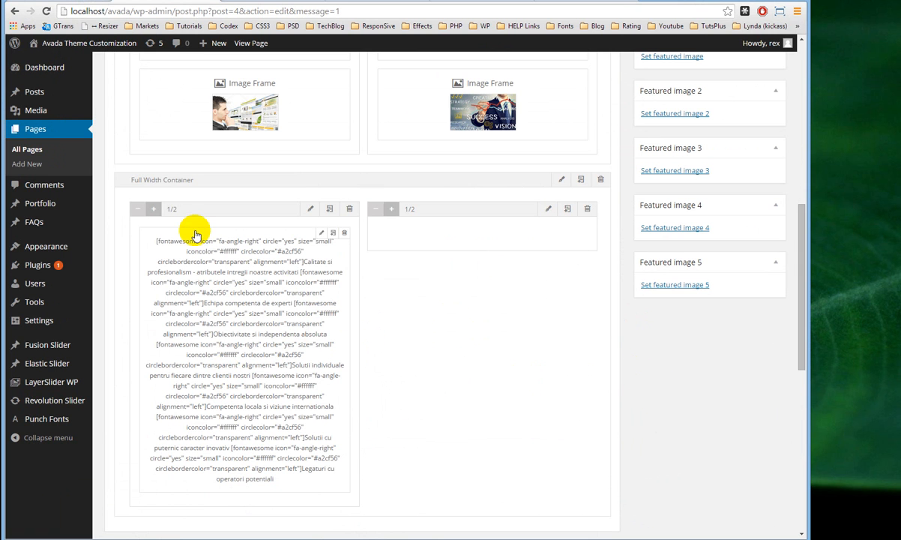
pyautogui.scroll(2, 241, 250)
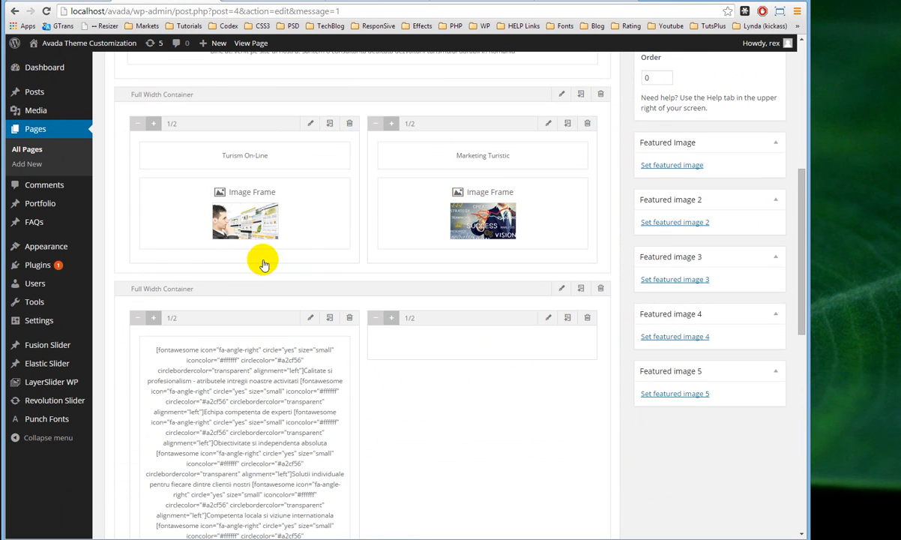
pyautogui.scroll(4, 299, 266)
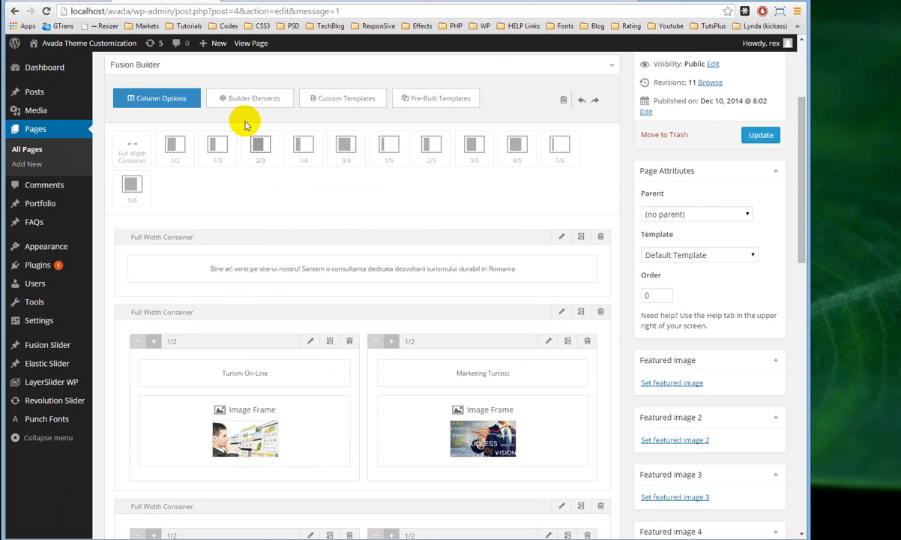
pyautogui.click(244, 103)
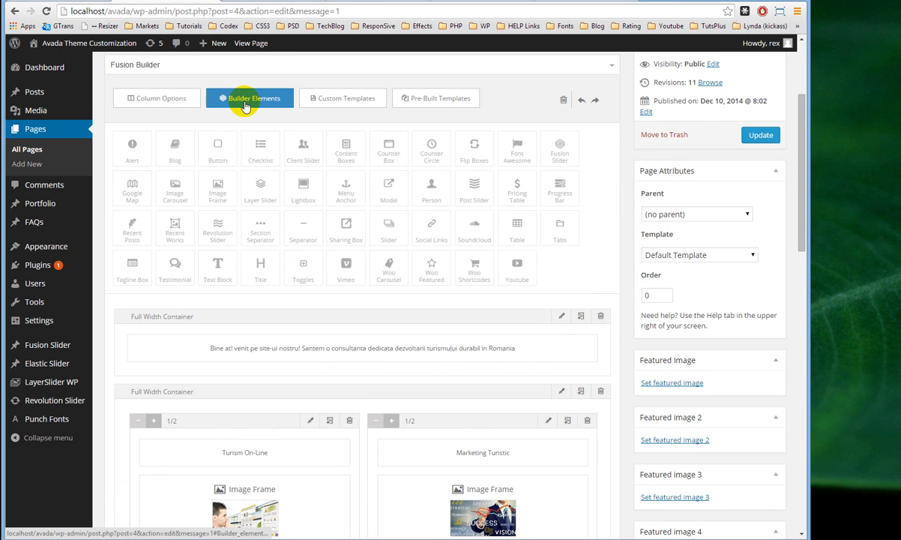
pyautogui.click(216, 272)
pyautogui.scroll(-8, 518, 408)
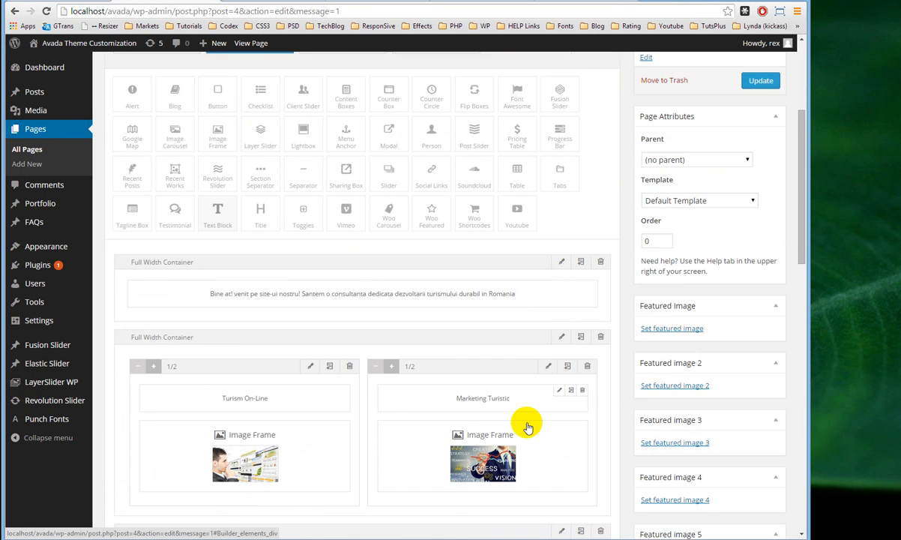
pyautogui.scroll(-1, 479, 428)
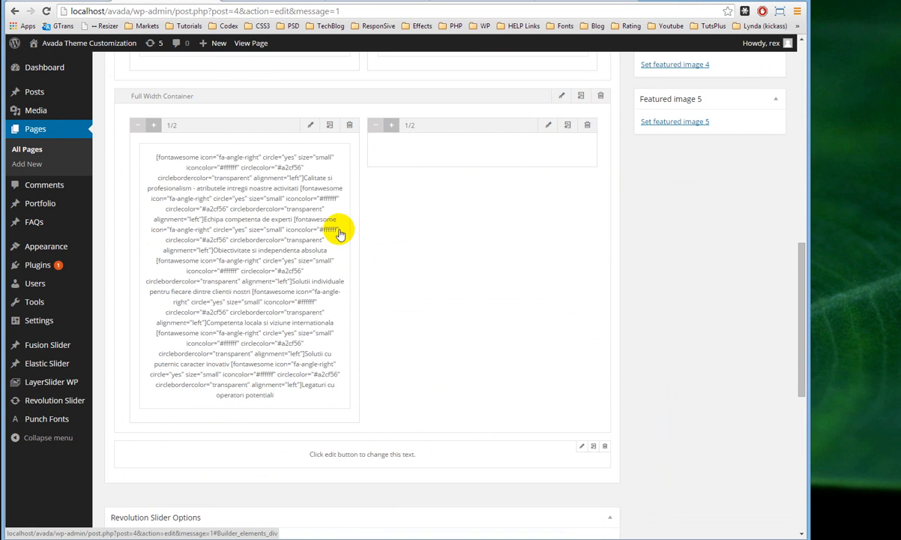
pyautogui.moveTo(317, 456); pyautogui.dragTo(203, 142)
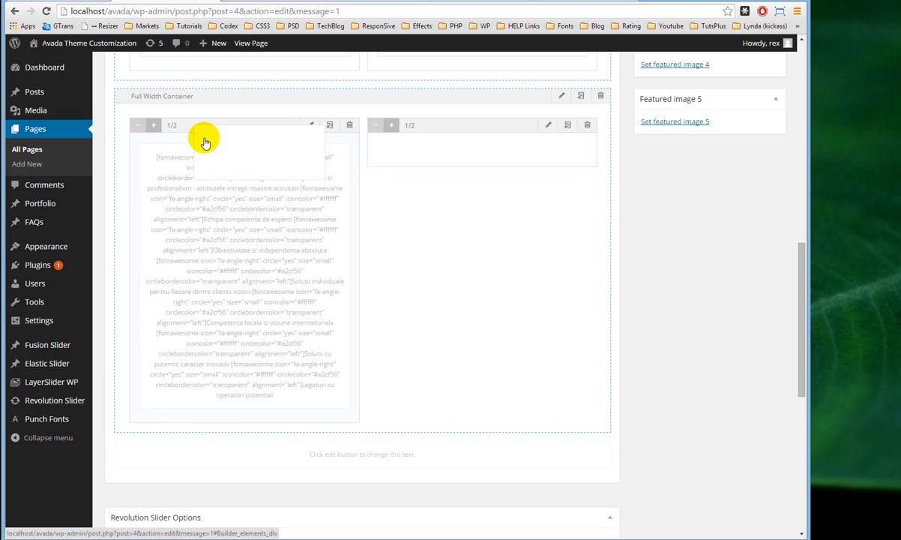
pyautogui.moveTo(204, 142); pyautogui.dragTo(206, 136)
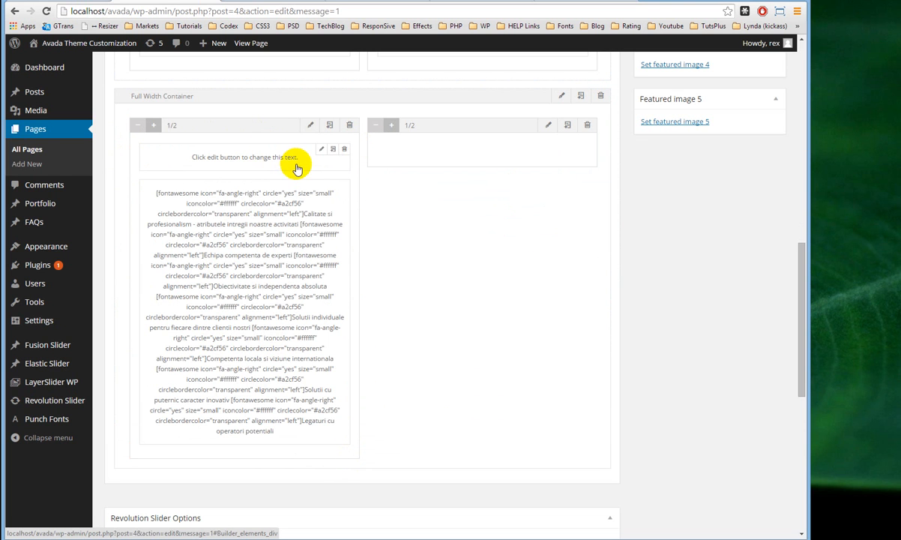
# Replace the new text block's placeholder content with "WHY CHOOSE ROMTUR CONSULT?"
pyautogui.click(322, 155)
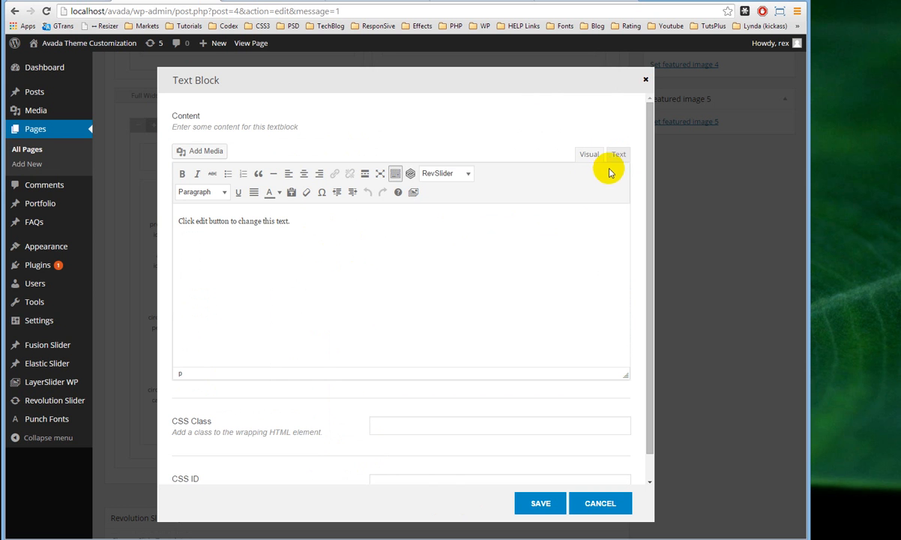
pyautogui.moveTo(330, 219); pyautogui.dragTo(262, 220)
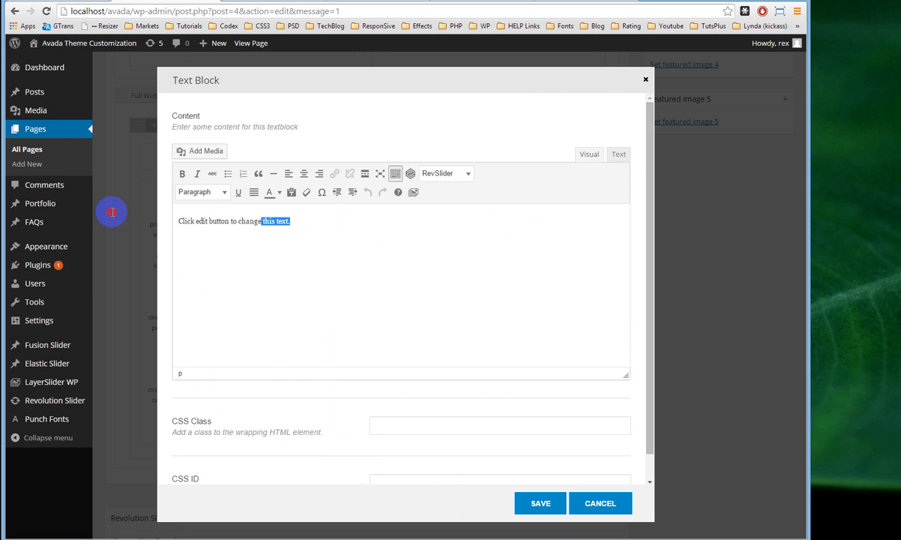
pyautogui.moveTo(110, 212); pyautogui.dragTo(113, 213)
pyautogui.press('BackSpace')
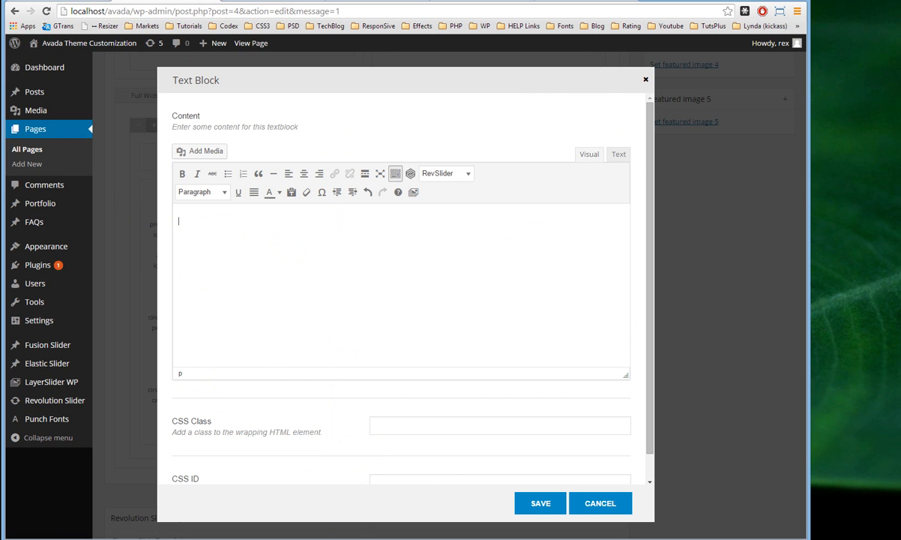
pyautogui.moveTo(382, 517)
pyautogui.moveTo(424, 510)
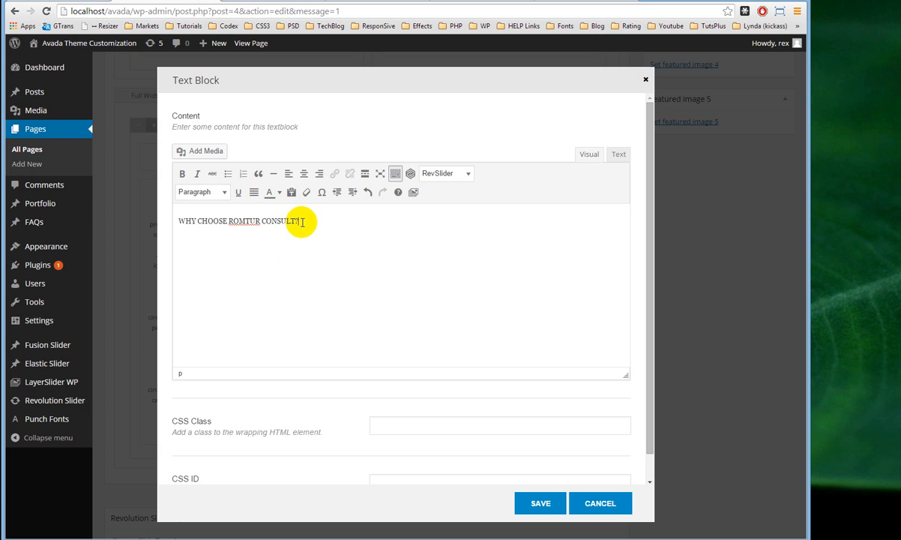
# Format the "WHY CHOOSE ROMTUR CONSULT?" line as Heading 1 and centre it
pyautogui.moveTo(307, 223); pyautogui.dragTo(203, 206)
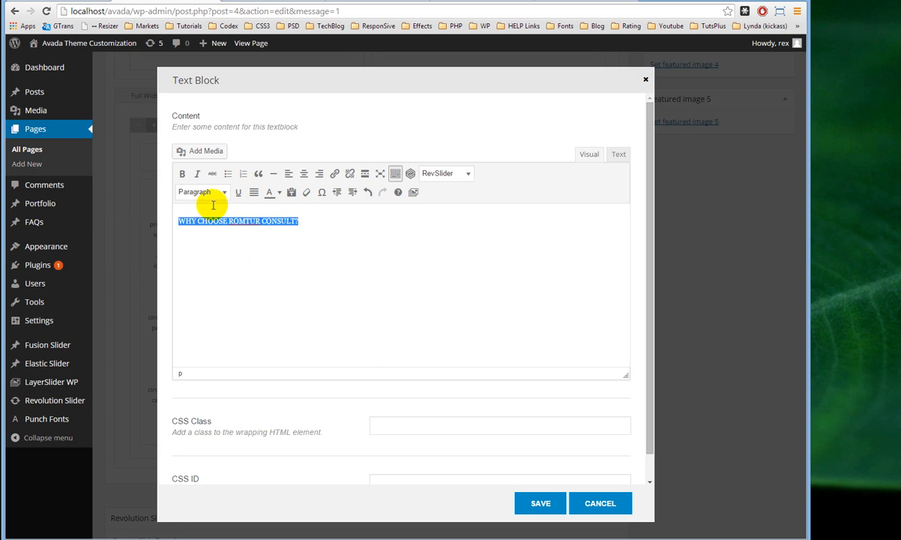
pyautogui.click(217, 193)
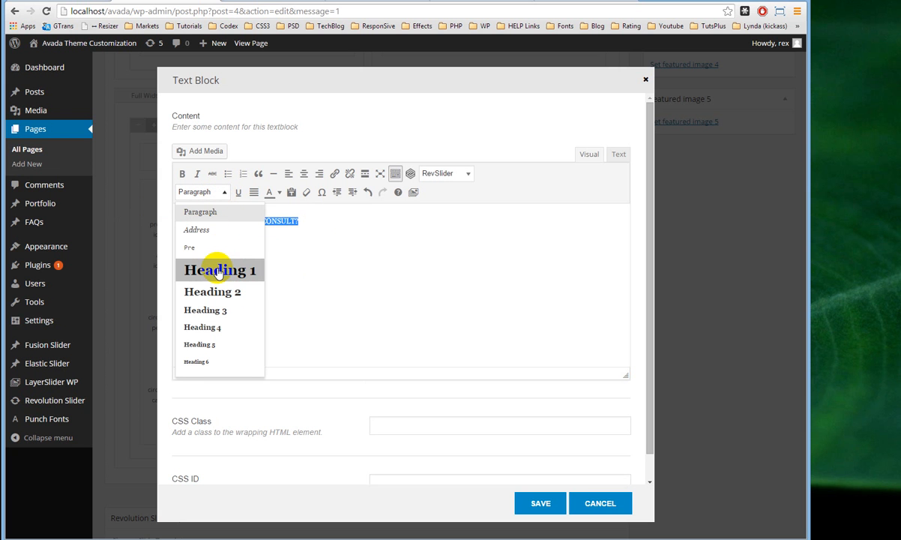
pyautogui.click(220, 269)
pyautogui.moveTo(354, 533)
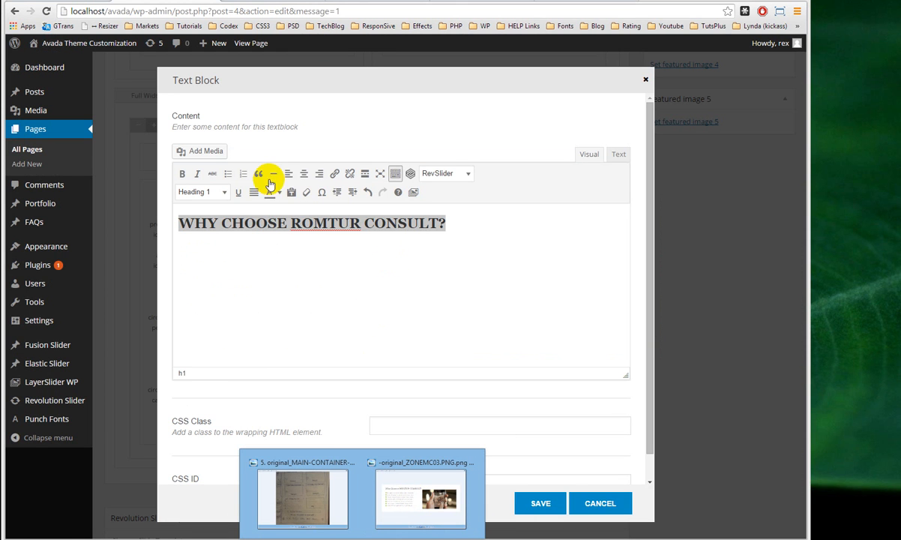
pyautogui.click(304, 175)
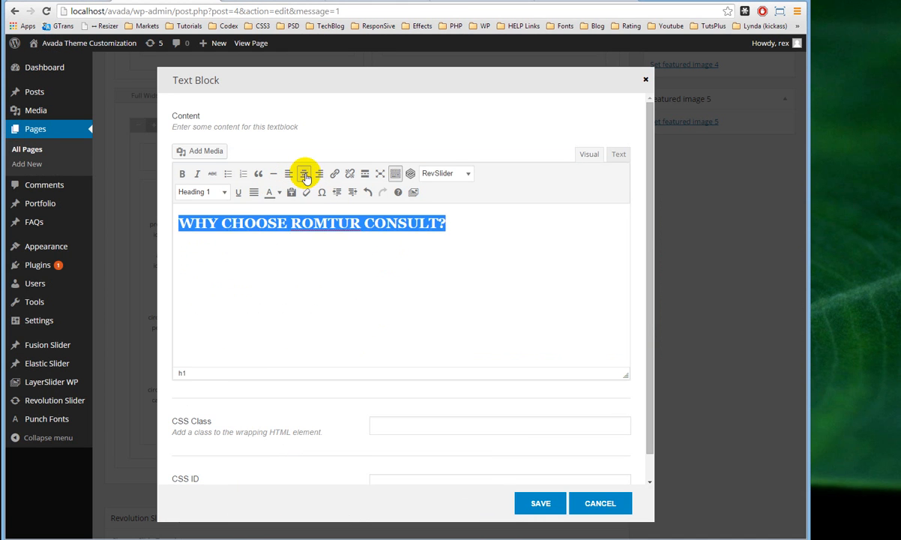
pyautogui.click(357, 216)
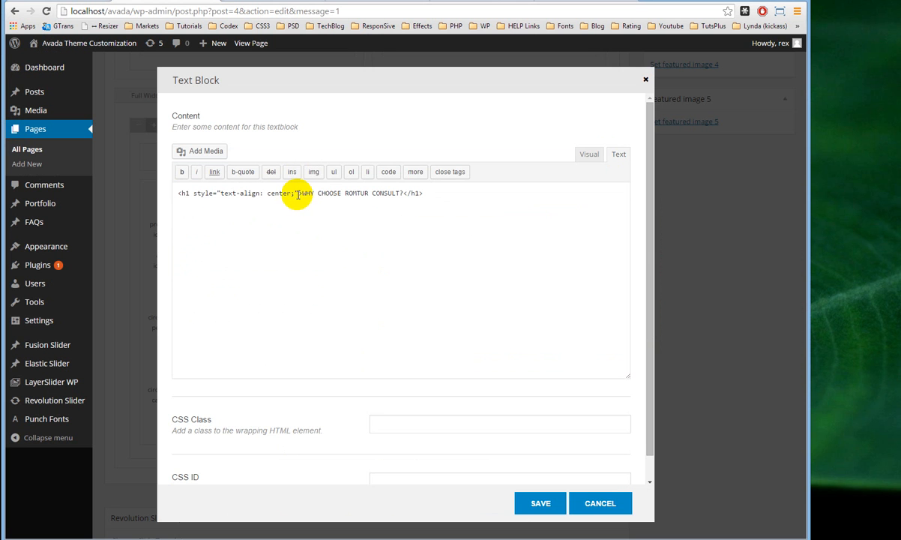
# Add text-transform:uppercase; to the h1 inline style in the text block's HTML source and save the block
pyautogui.click(294, 192)
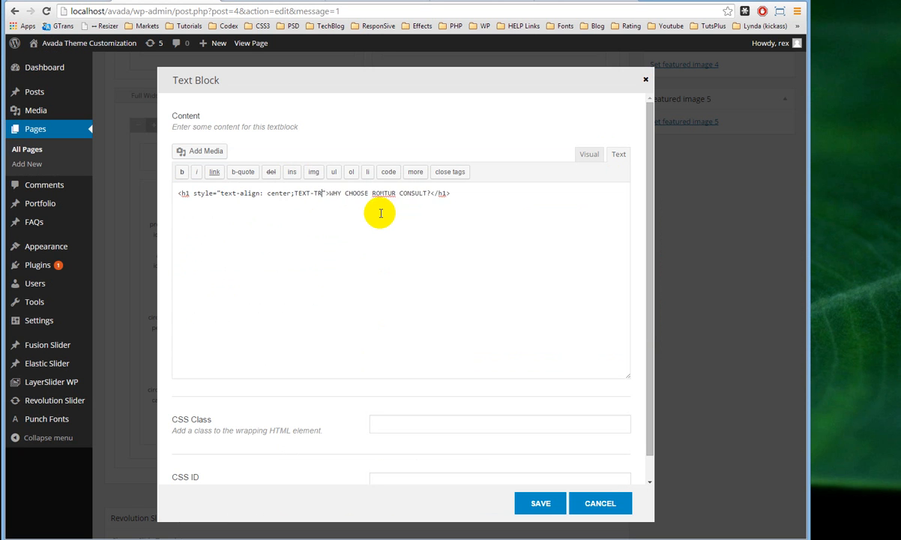
pyautogui.press('BackSpace')
pyautogui.press('BackSpace')
pyautogui.press('BackSpace')
pyautogui.press('BackSpace')
pyautogui.press('BackSpace')
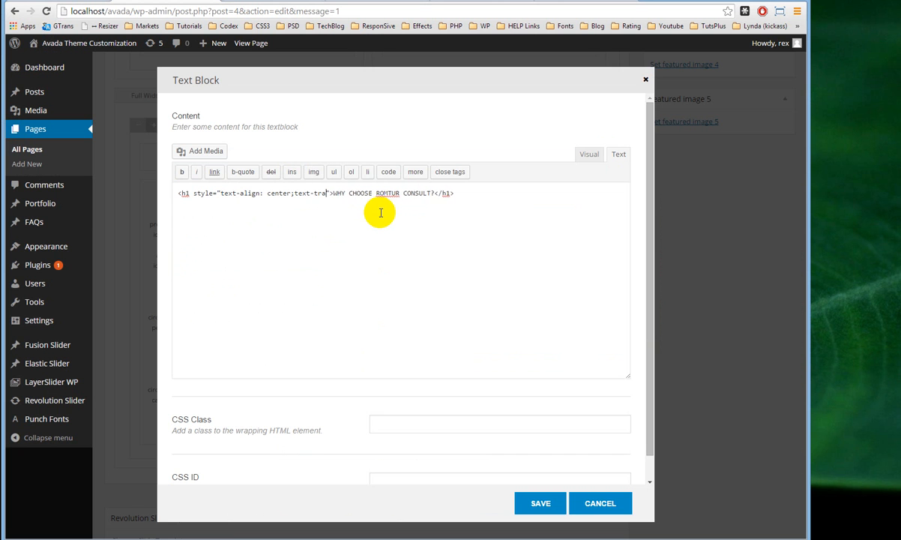
pyautogui.write('rm:uppercase;')
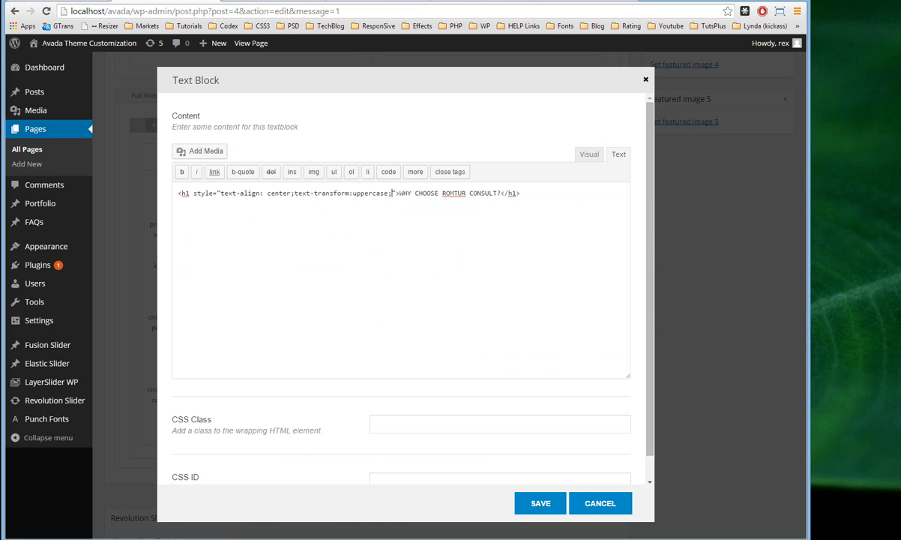
pyautogui.moveTo(422, 508)
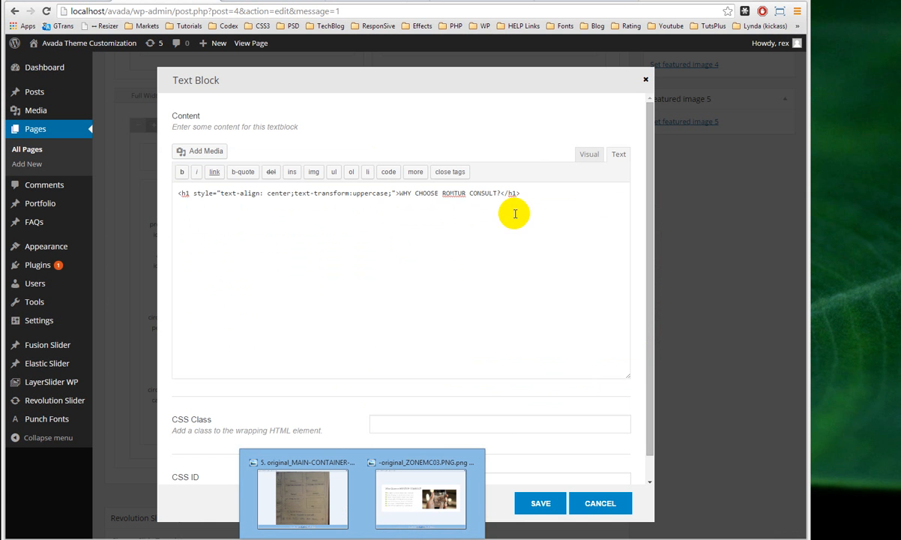
pyautogui.click(540, 504)
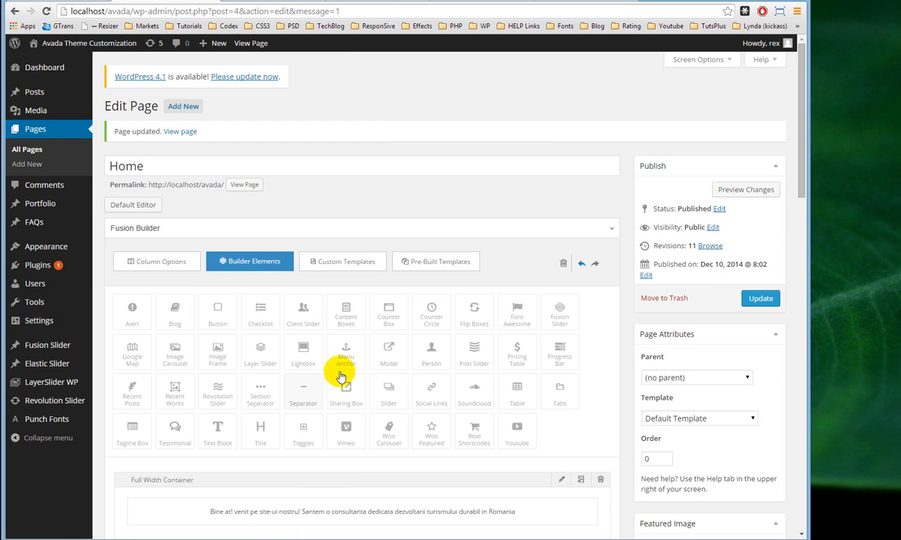
# Preview the Home page and check the heading above the bullet list in the third section
pyautogui.scroll(-5, 374, 365)
pyautogui.scroll(-4, 435, 434)
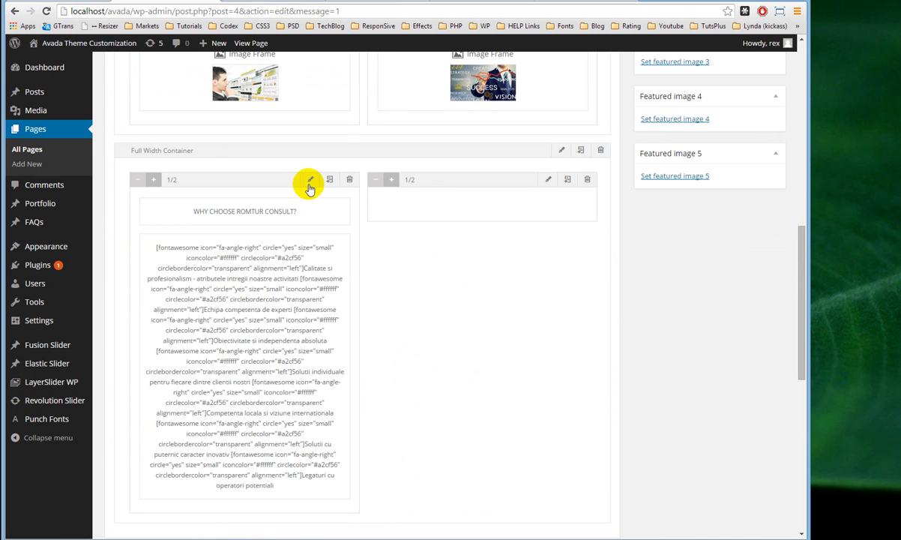
pyautogui.scroll(15, 309, 199)
pyautogui.scroll(1, 283, 75)
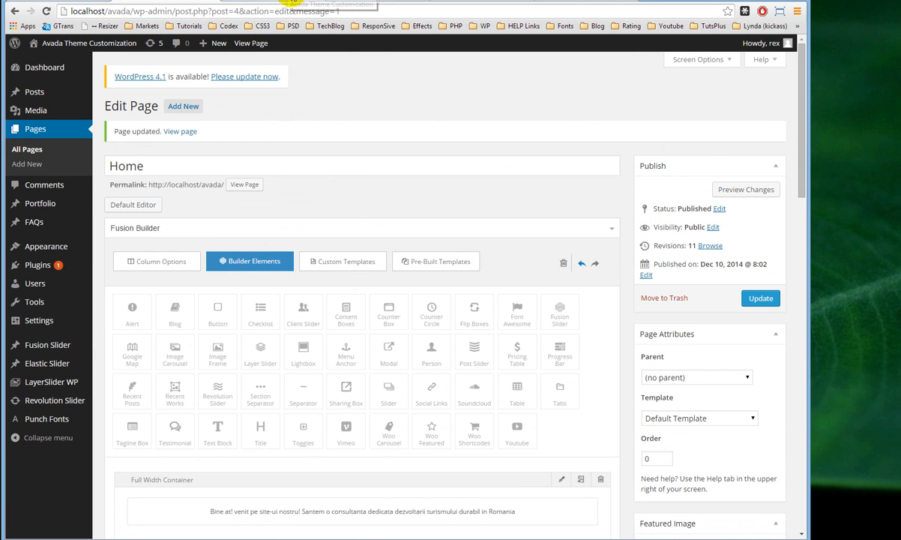
pyautogui.click(289, 3)
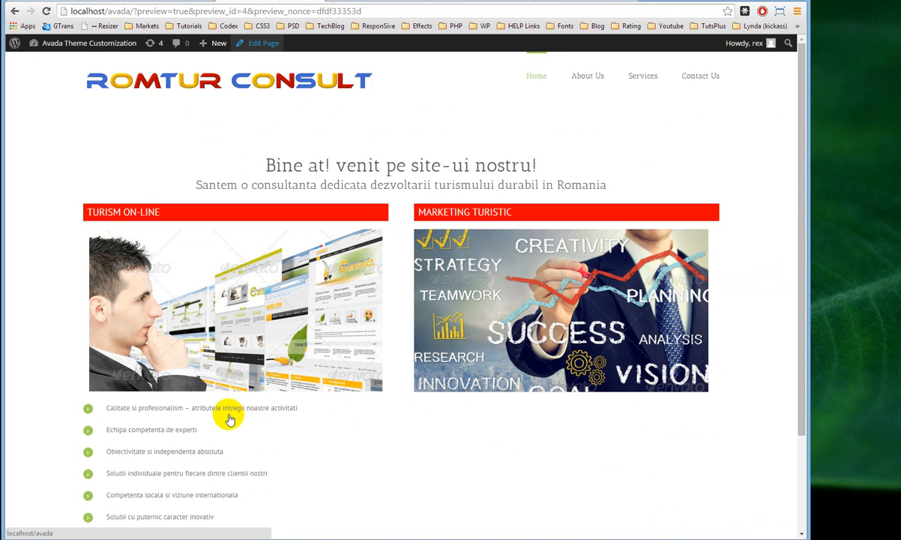
pyautogui.scroll(-3, 221, 412)
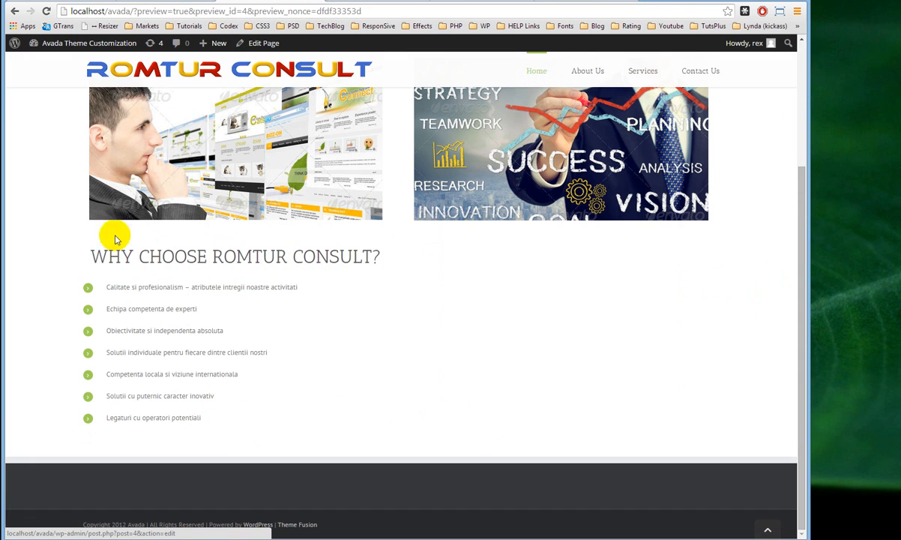
pyautogui.moveTo(91, 254); pyautogui.dragTo(381, 253)
pyautogui.click(263, 253)
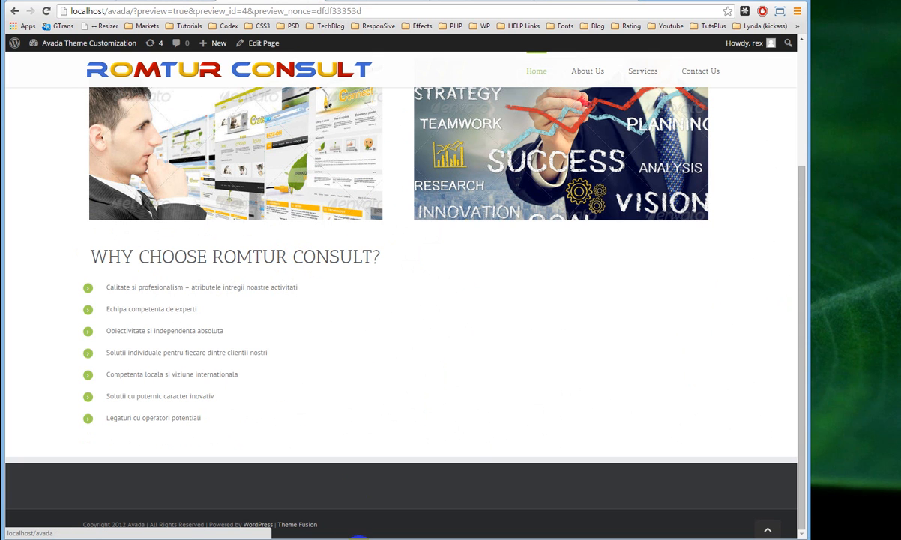
pyautogui.click(359, 539)
# Add an Image Frame element on the Edit Page screen and move it into the empty 1/2 column beside the "WHY CHOOSE ROMTUR CONSULT?" text
pyautogui.click(174, 1)
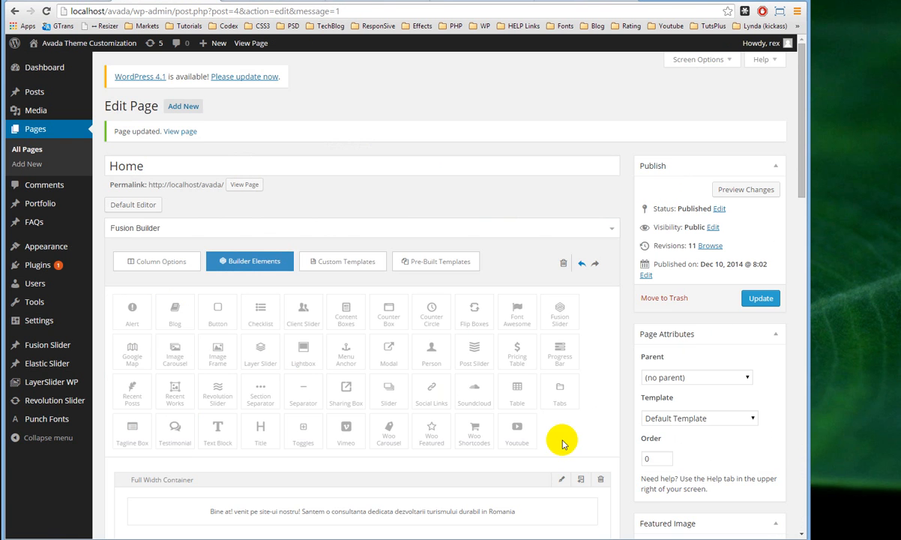
pyautogui.scroll(-4, 503, 430)
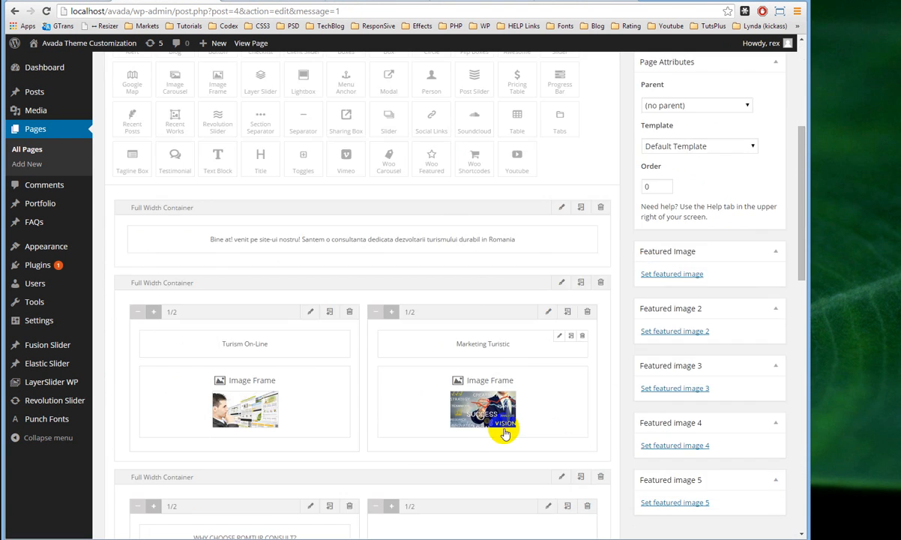
pyautogui.scroll(-5, 495, 442)
pyautogui.scroll(5, 442, 345)
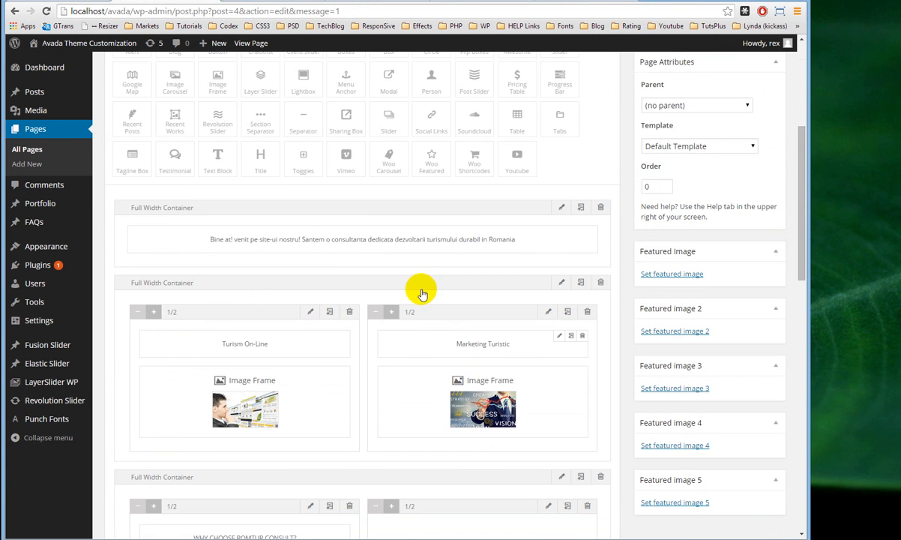
pyautogui.scroll(3, 422, 294)
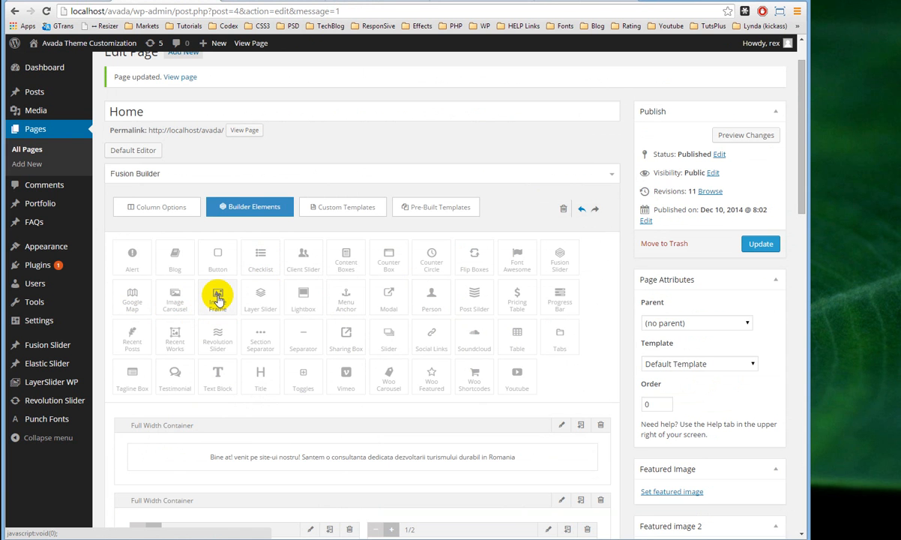
pyautogui.click(217, 299)
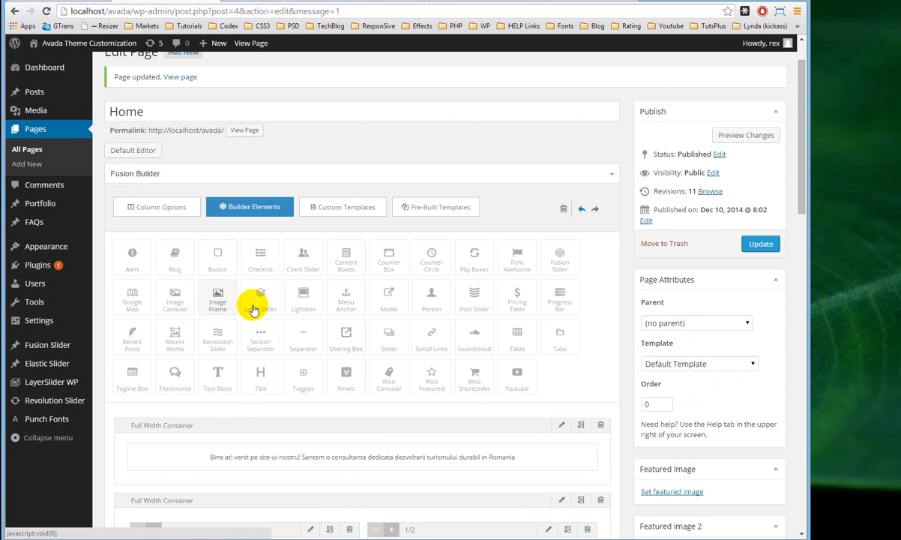
pyautogui.scroll(-10, 503, 450)
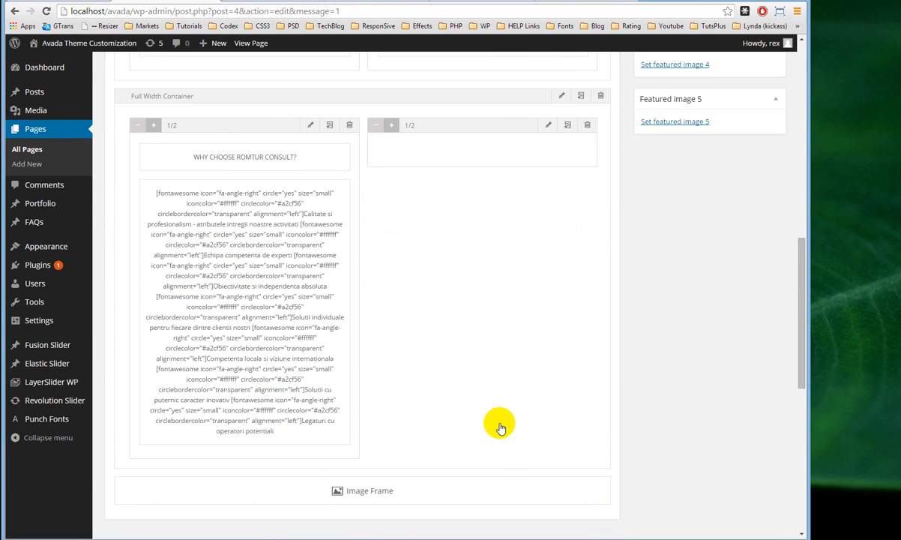
pyautogui.moveTo(482, 490); pyautogui.dragTo(503, 322)
pyautogui.moveTo(499, 212); pyautogui.dragTo(485, 156)
# Edit the new image frame, keeping Frame Style Type at None and setting Align to Center
pyautogui.click(559, 150)
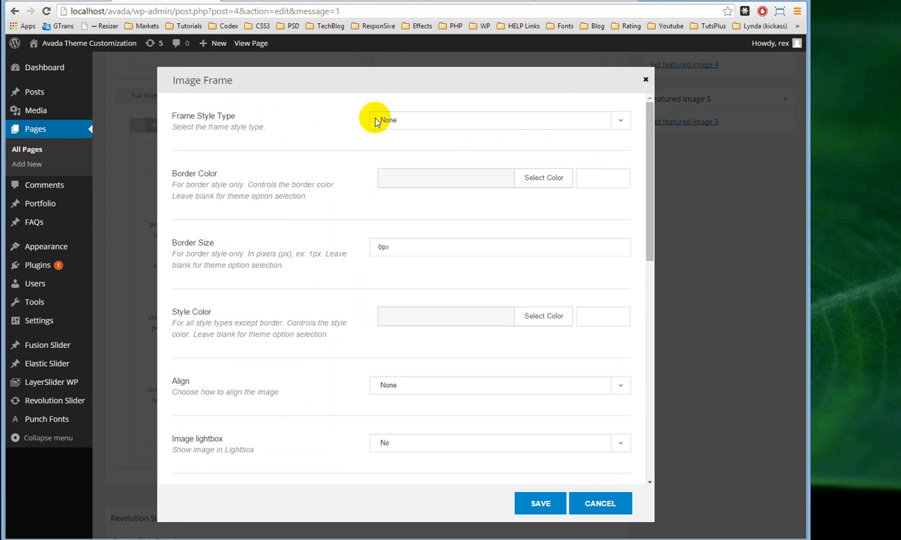
pyautogui.click(388, 119)
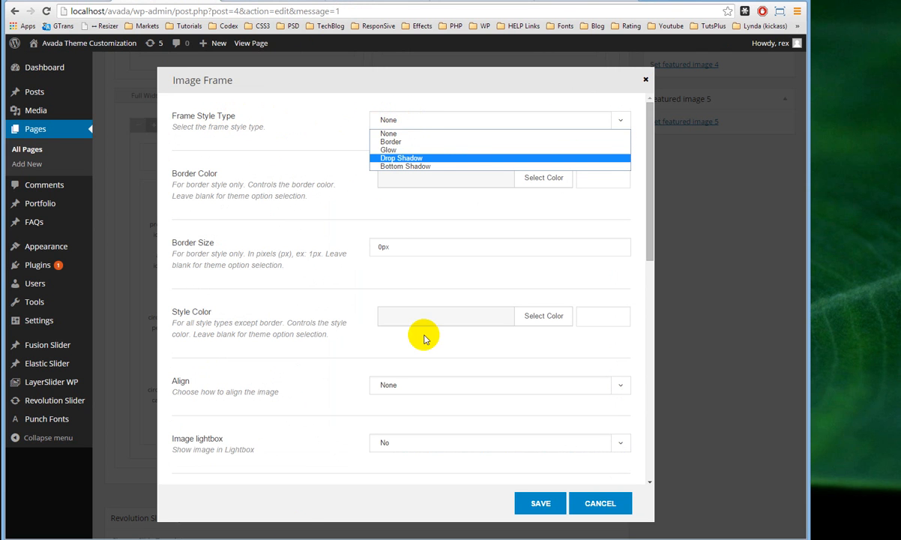
pyautogui.click(409, 133)
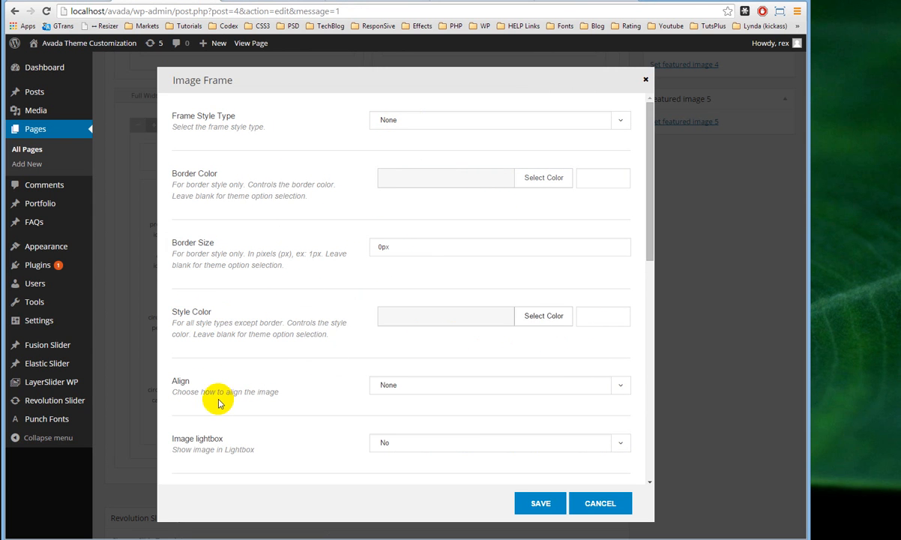
pyautogui.click(411, 388)
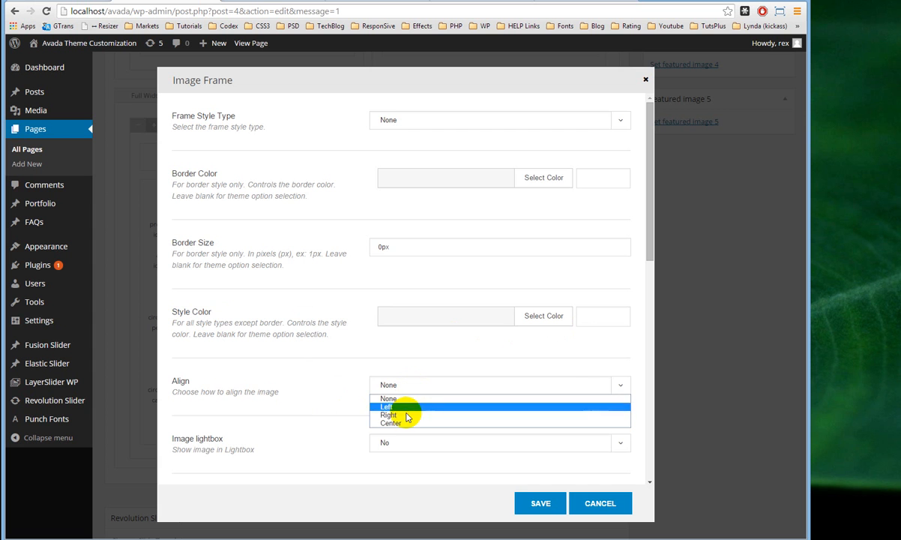
pyautogui.click(402, 422)
pyautogui.scroll(-1, 318, 413)
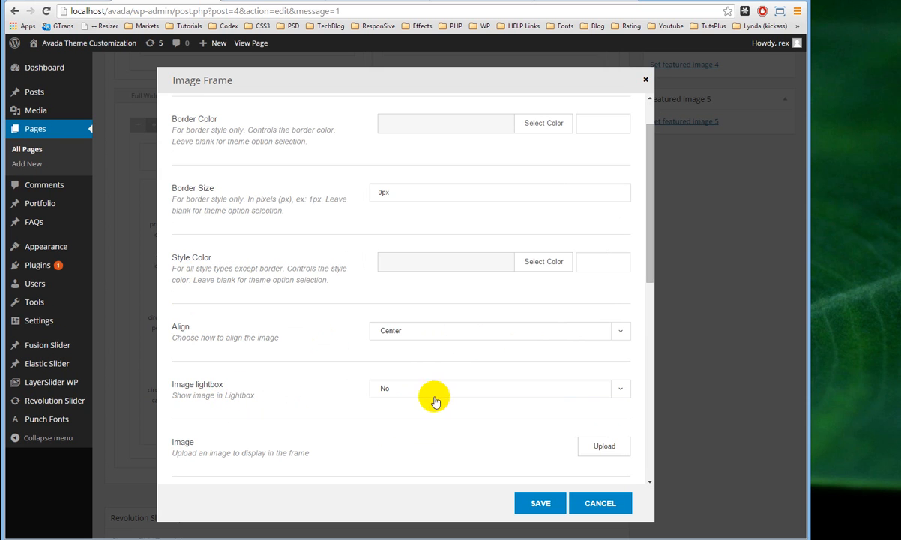
# Open the media library for the frame's image and look through the instructions folder for a source picture
pyautogui.scroll(-2, 271, 388)
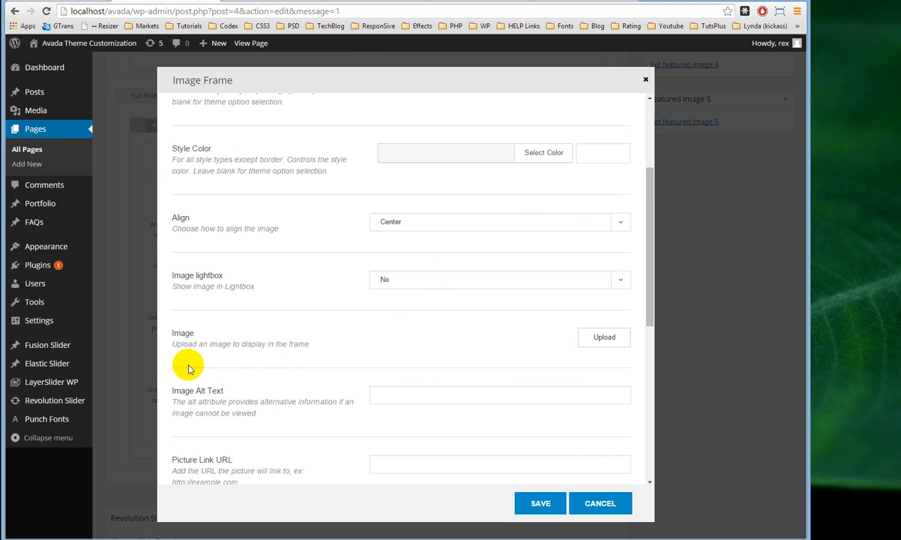
pyautogui.click(604, 341)
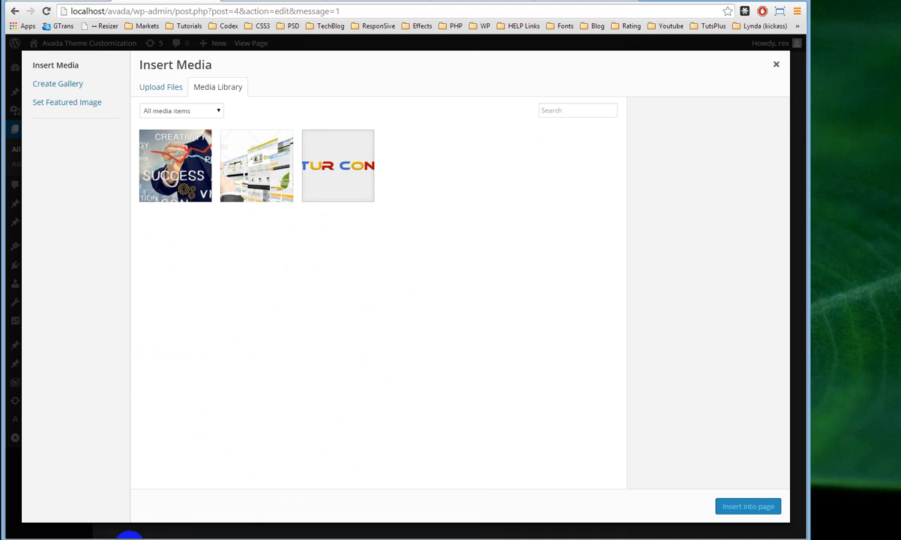
pyautogui.moveTo(142, 530)
pyautogui.click(183, 482)
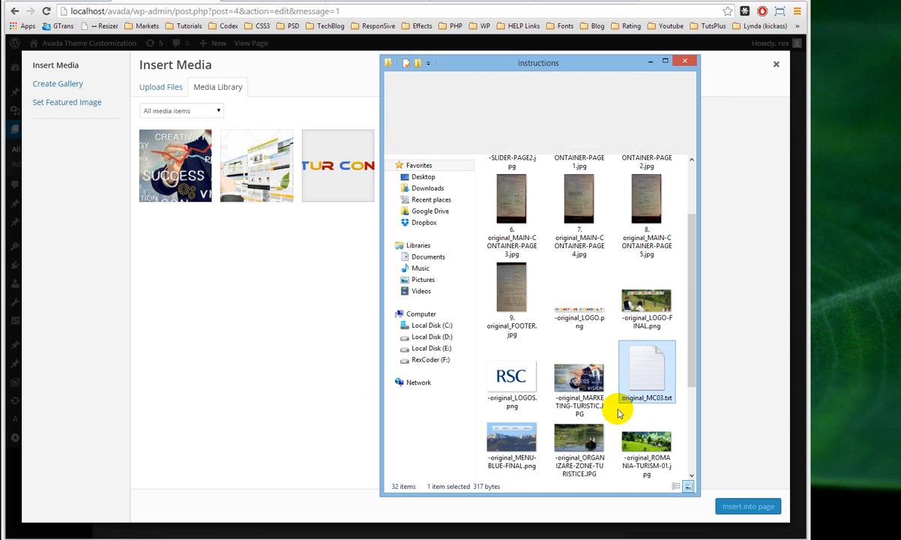
pyautogui.click(578, 394)
pyautogui.scroll(-3, 592, 386)
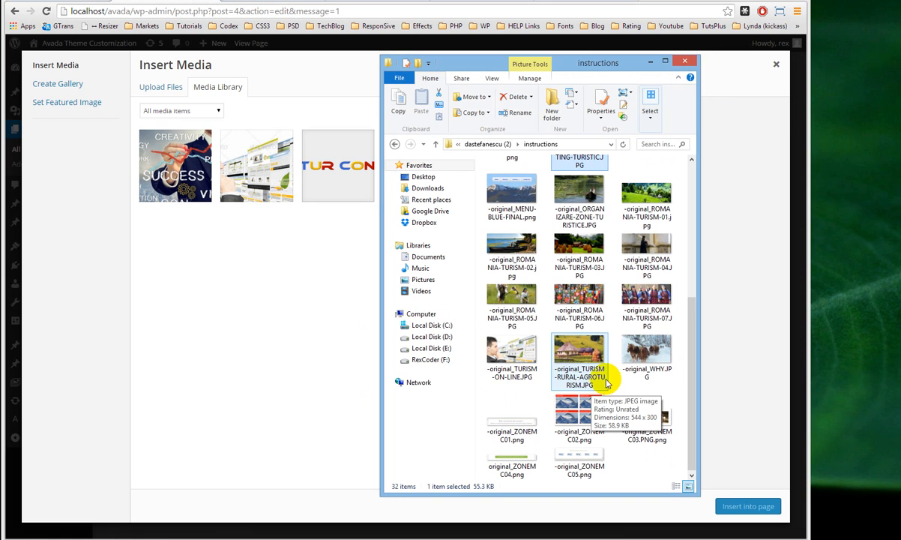
# Open -original_ZONEMC03.PNG.png from the instructions folder in Photoshop
pyautogui.click(251, 358)
pyautogui.click(122, 538)
pyautogui.click(201, 510)
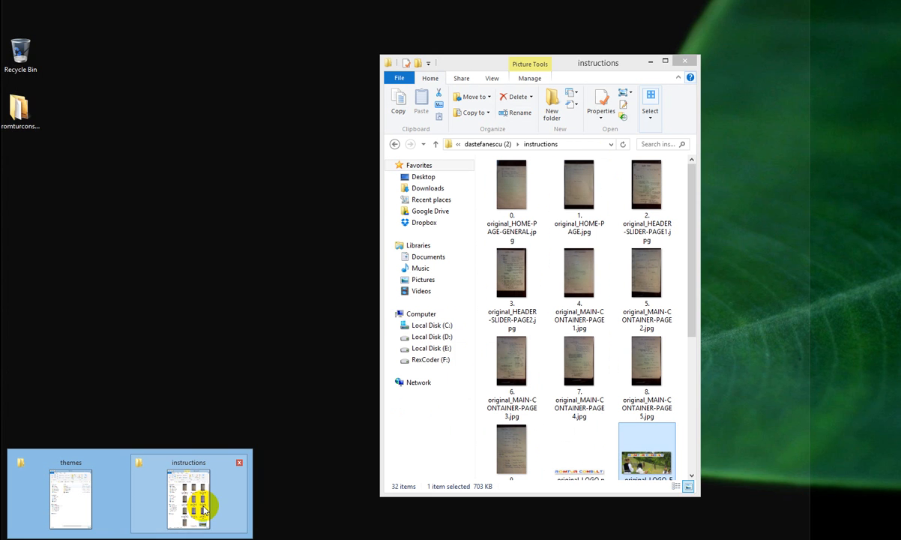
pyautogui.scroll(-6, 619, 419)
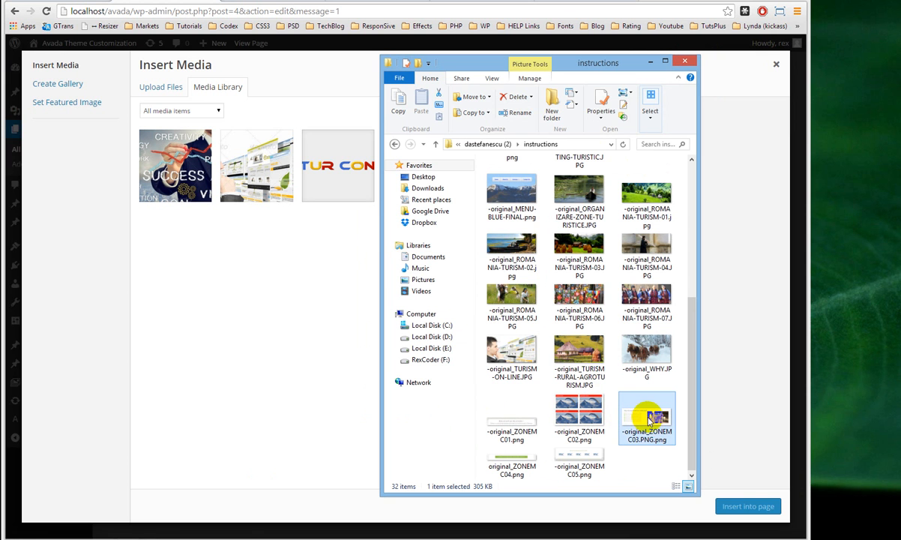
pyautogui.moveTo(649, 420); pyautogui.dragTo(327, 267)
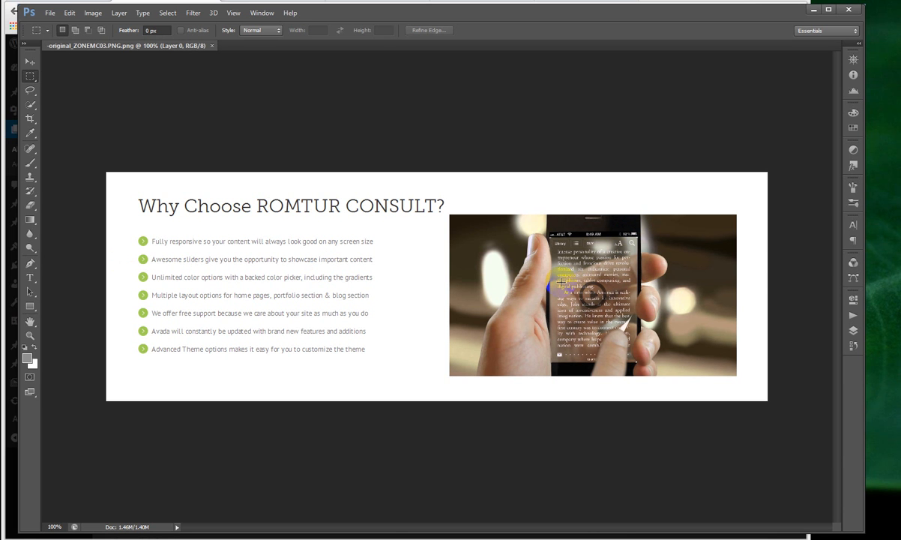
pyautogui.click(507, 266)
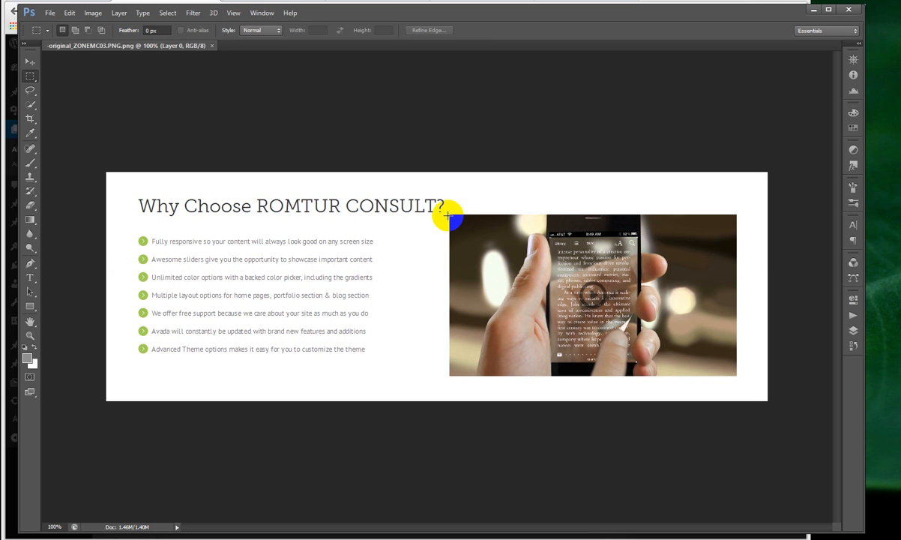
pyautogui.moveTo(449, 212); pyautogui.dragTo(736, 379)
pyautogui.click(308, 221)
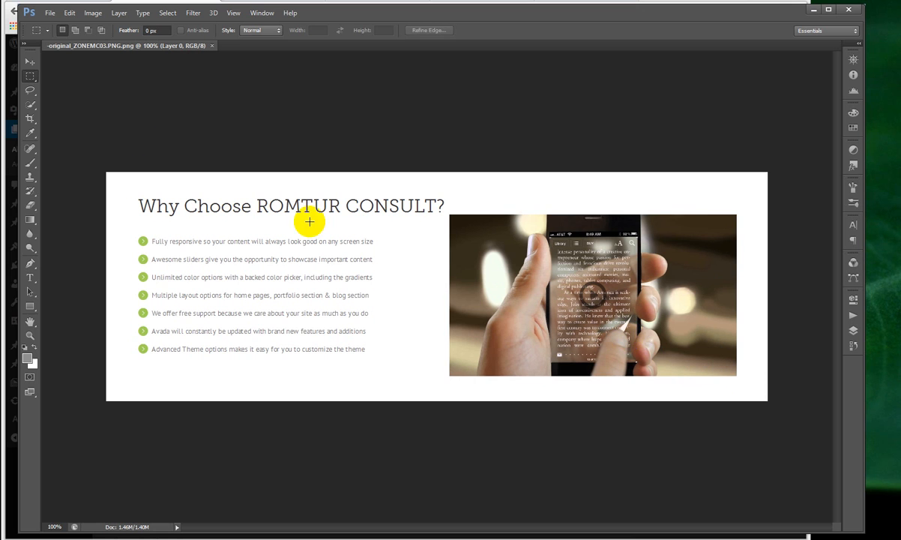
pyautogui.click(30, 120)
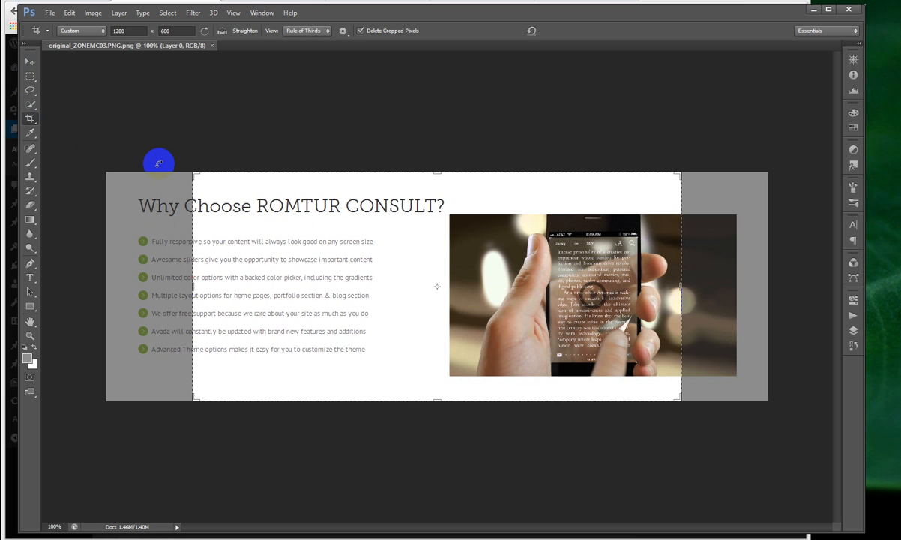
pyautogui.click(30, 61)
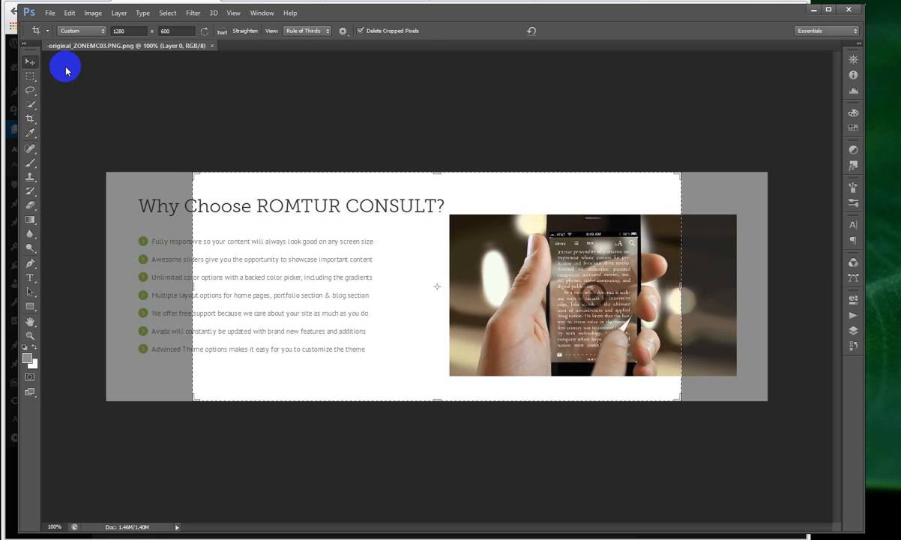
pyautogui.press('c')
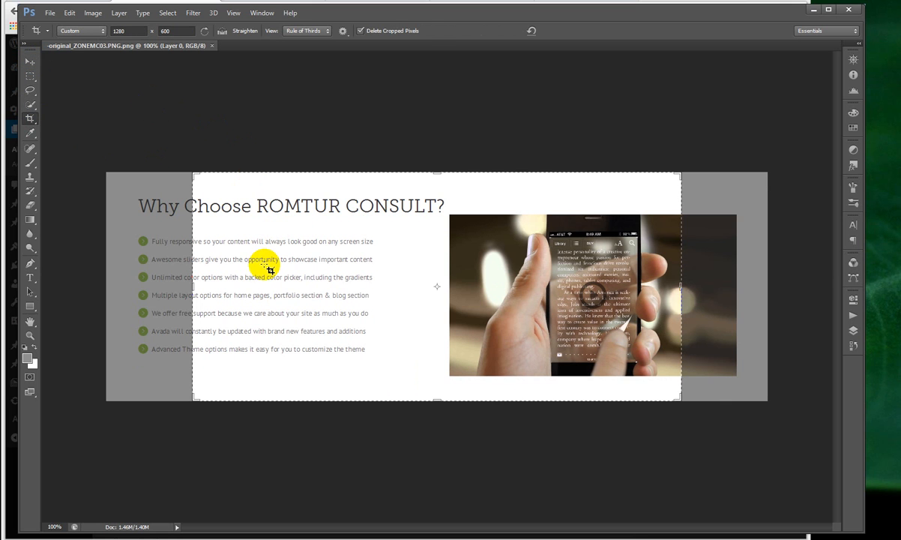
pyautogui.moveTo(406, 296); pyautogui.dragTo(463, 271)
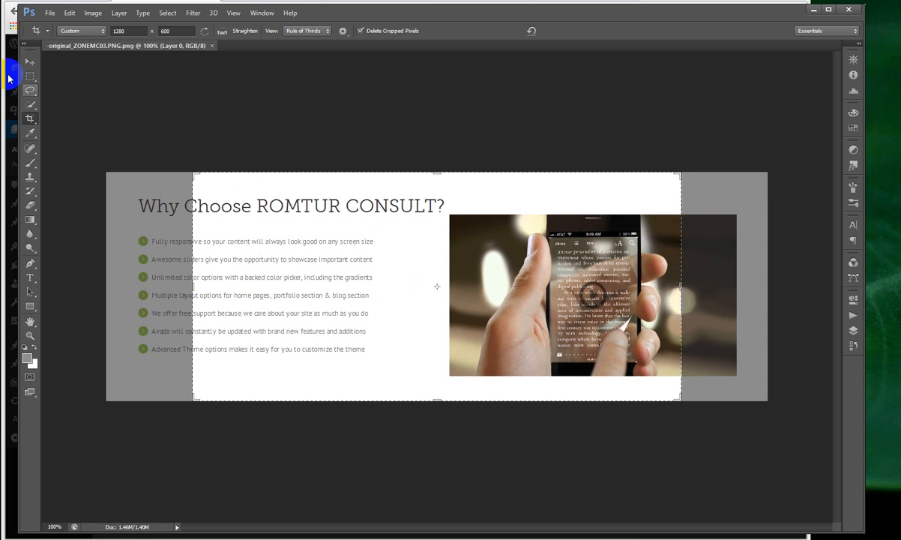
pyautogui.click(30, 63)
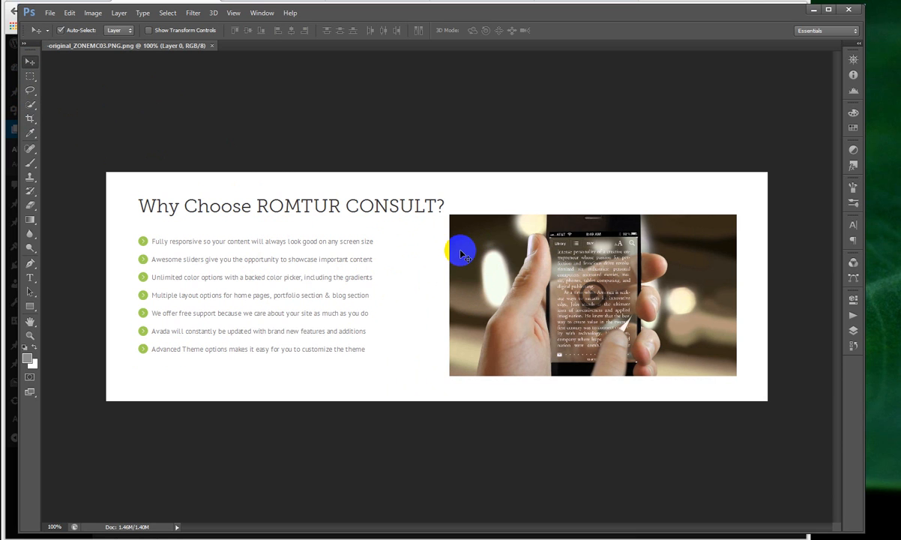
# Select the whole phone photo in the screenshot with the Rectangular Marquee Tool, about 528 by 297 px
pyautogui.click(31, 93)
pyautogui.click(33, 75)
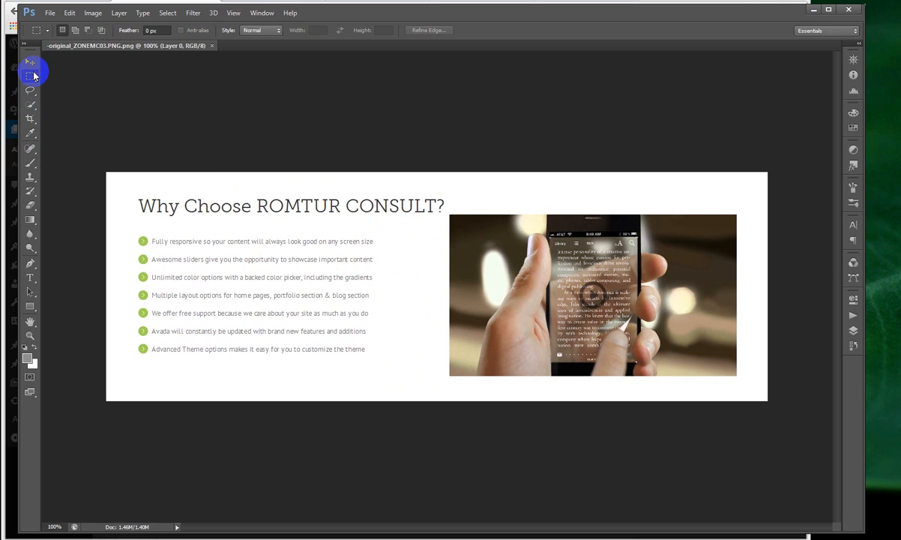
pyautogui.moveTo(35, 81); pyautogui.dragTo(96, 79)
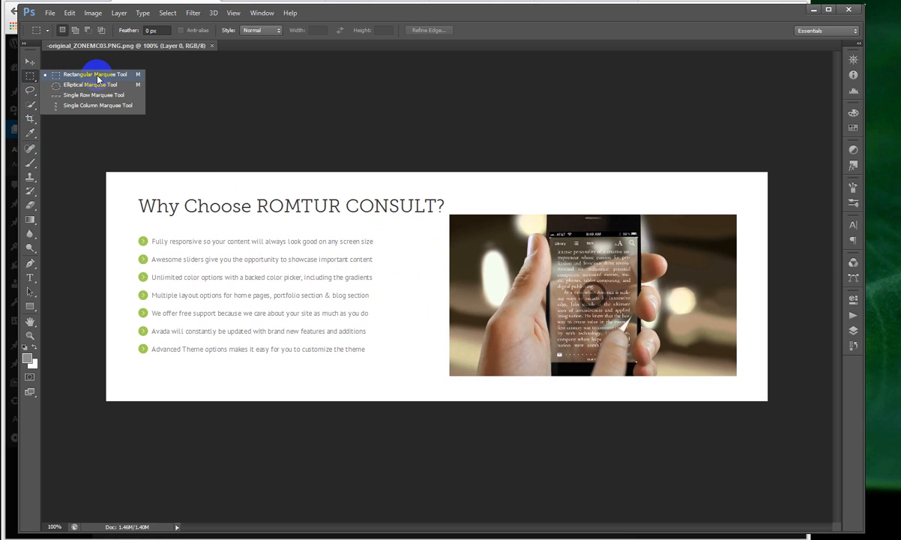
pyautogui.click(139, 77)
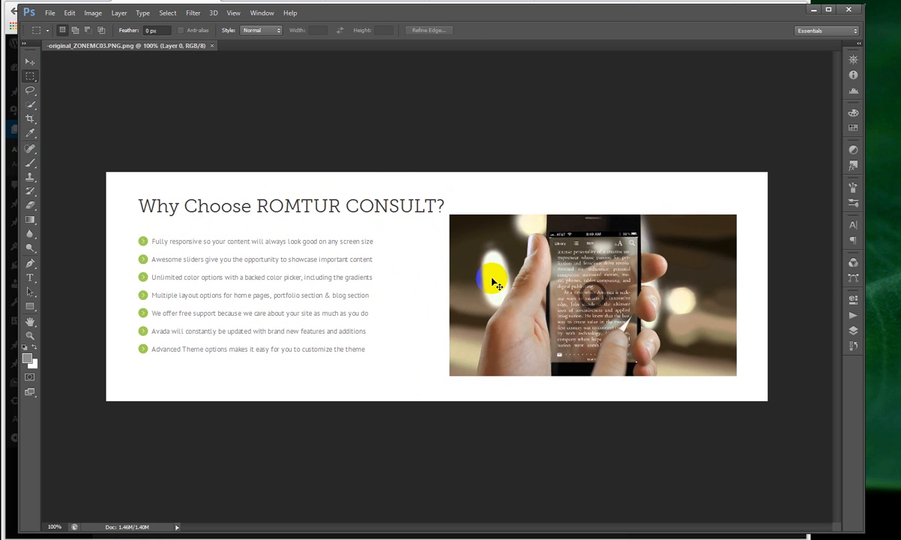
pyautogui.click(301, 278)
pyautogui.moveTo(645, 316); pyautogui.dragTo(251, 275)
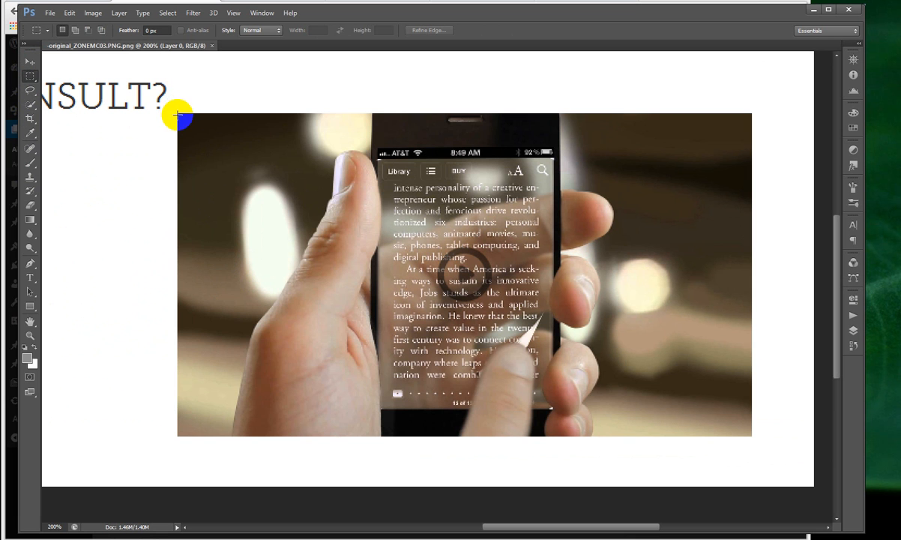
pyautogui.moveTo(177, 112); pyautogui.dragTo(743, 441)
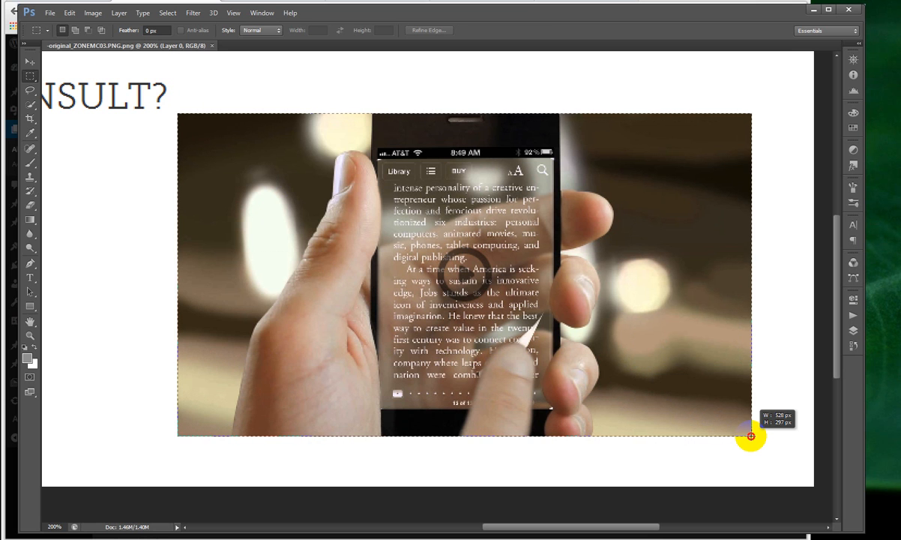
pyautogui.moveTo(750, 436); pyautogui.dragTo(751, 435)
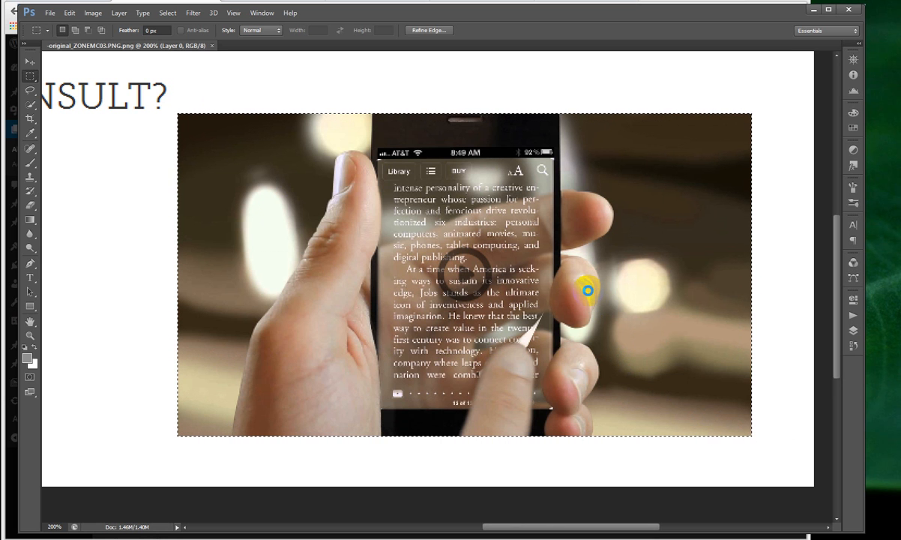
# Create a new 528 by 297 px transparent document from the Clipboard preset and paste the copied phone photo into it
pyautogui.hotkey('ctrl', 'n')
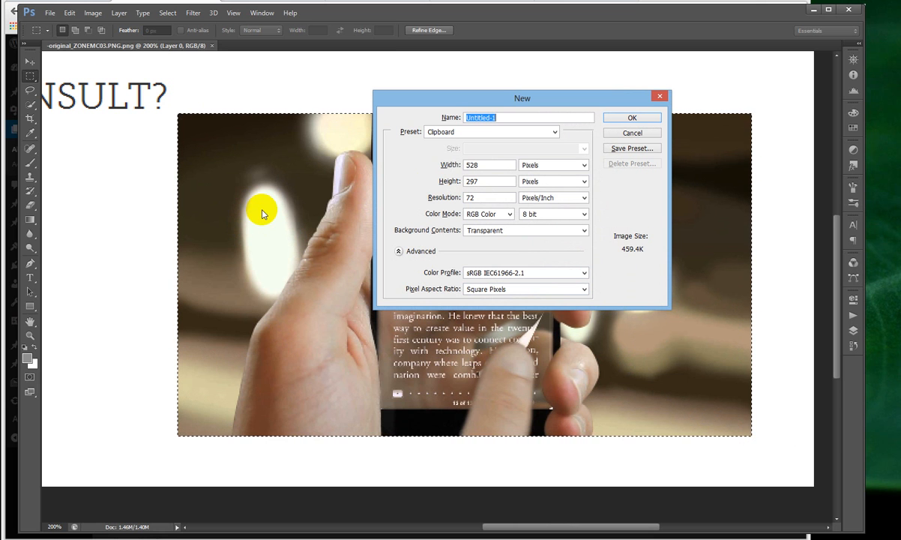
pyautogui.click(489, 165)
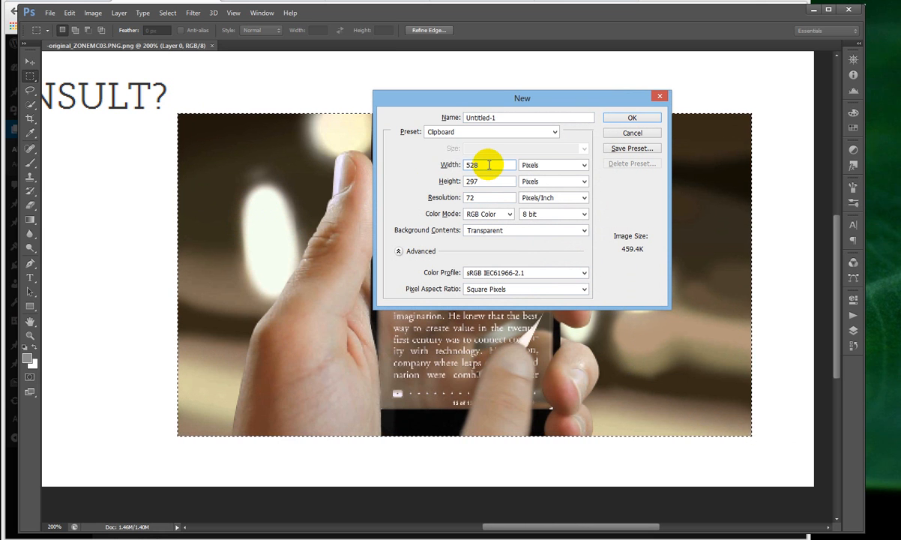
pyautogui.click(636, 118)
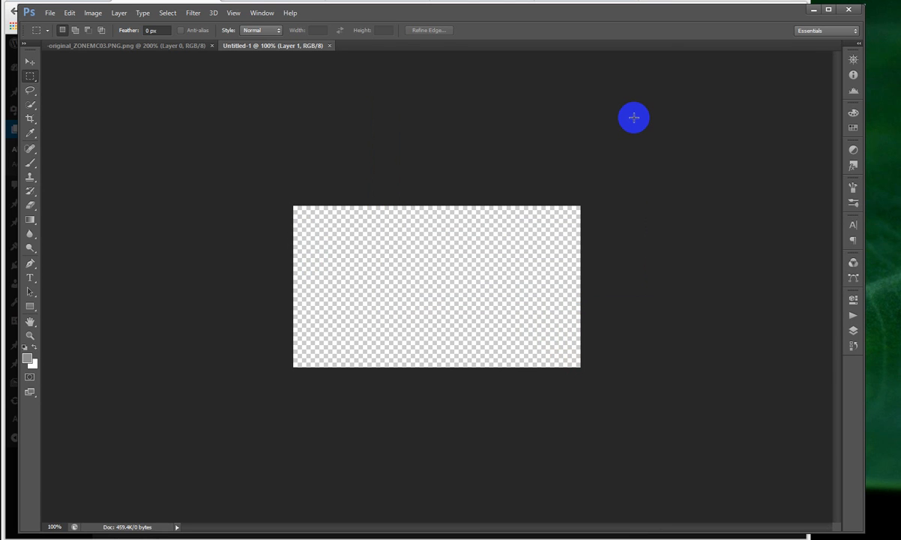
pyautogui.hotkey('ctrl', 'v')
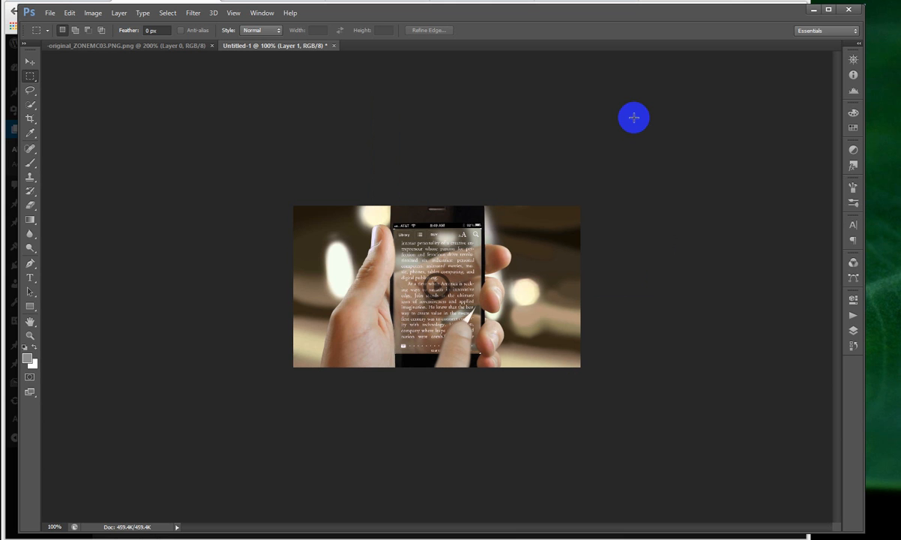
# Prepare the phone photo in Save for Web as a High JPEG with quality 76 and proceed to choosing where to save it
pyautogui.click(49, 13)
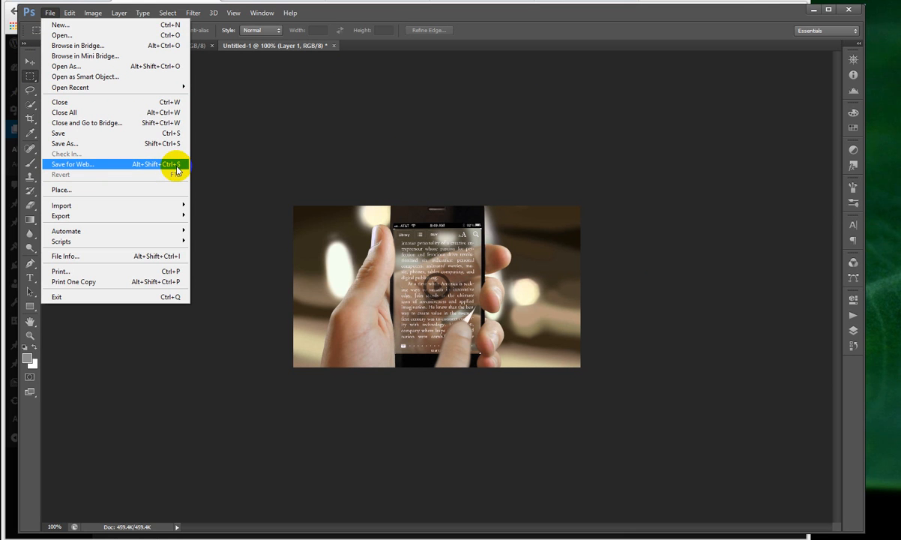
pyautogui.click(275, 181)
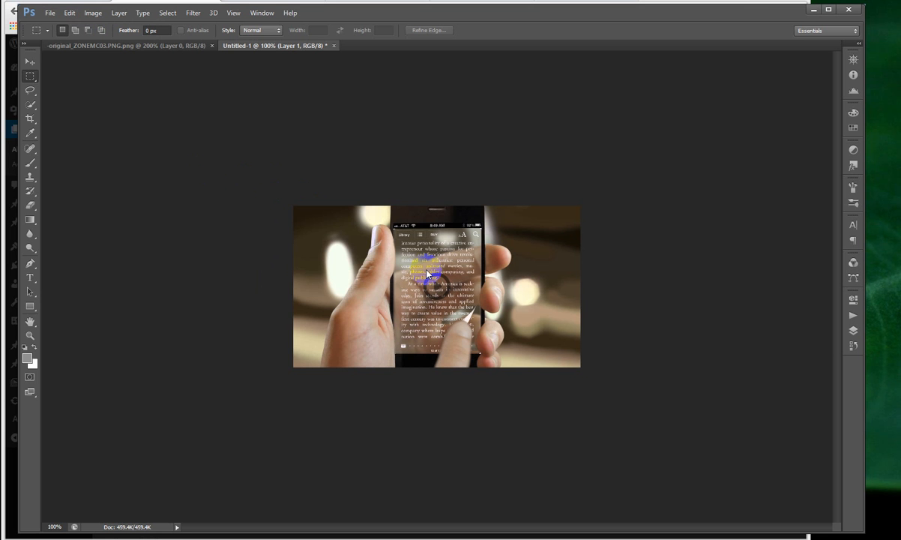
pyautogui.hotkey('ctrl', 'alt', 'shift', 's')
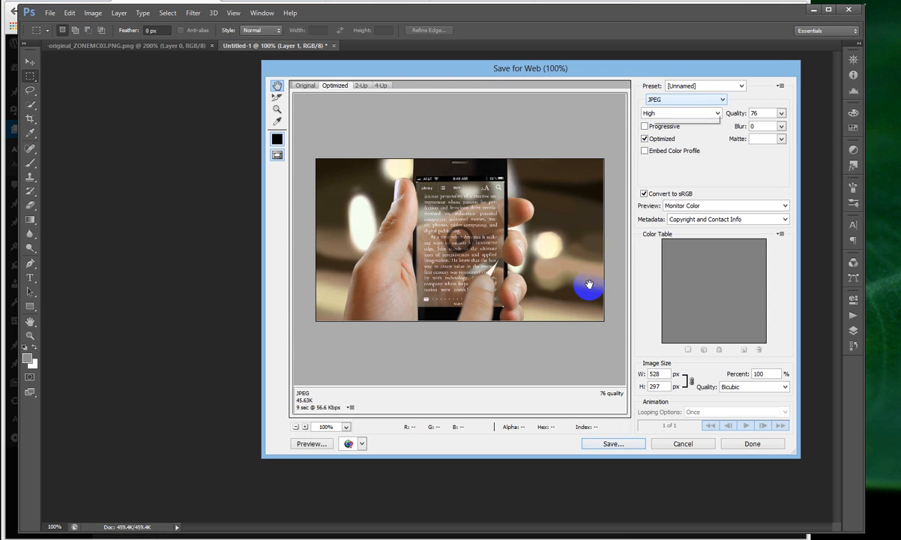
pyautogui.click(589, 444)
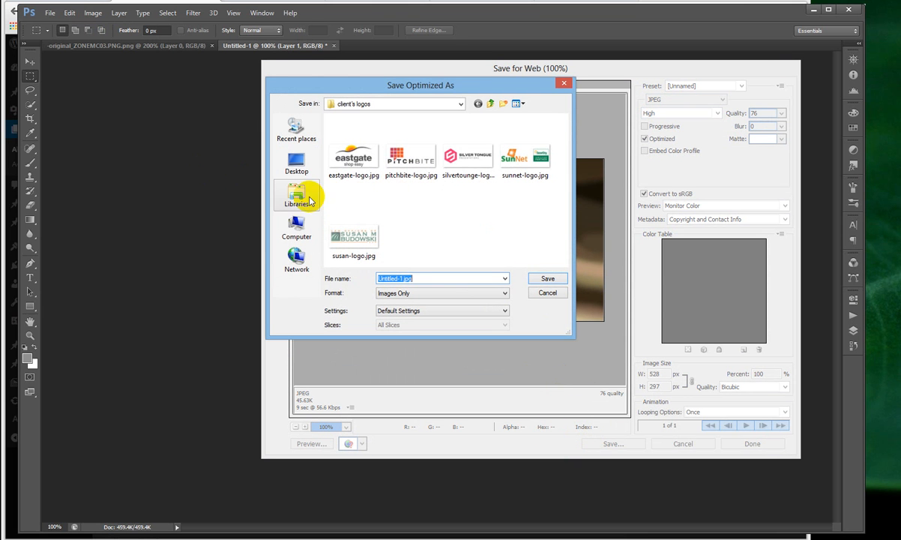
pyautogui.click(296, 161)
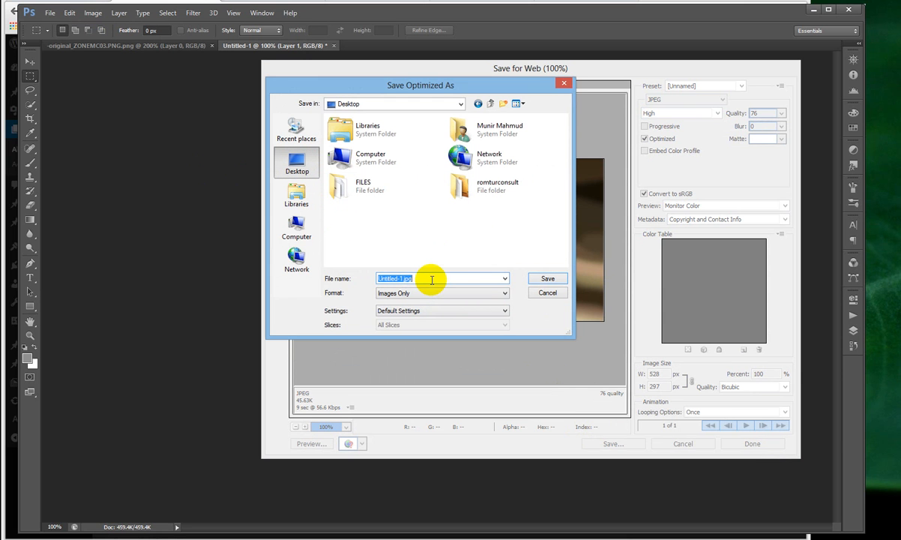
pyautogui.write('r')
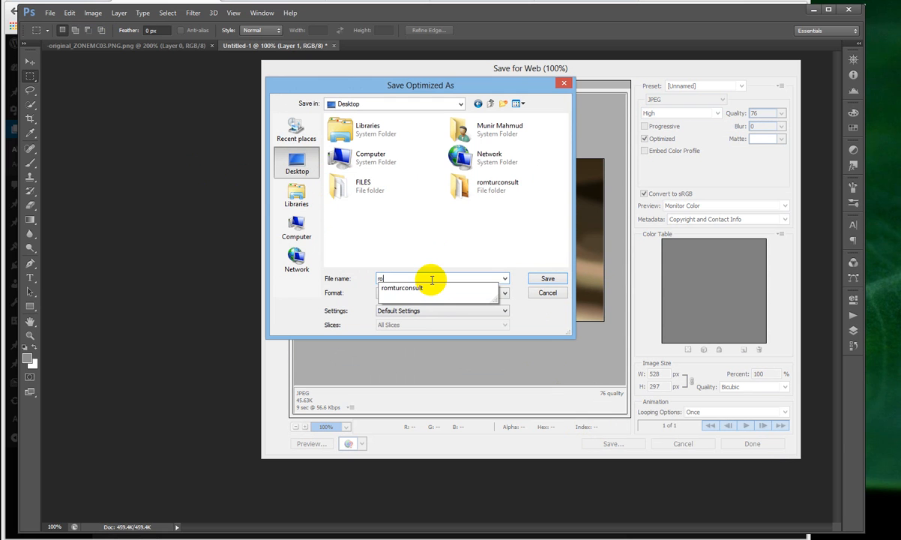
pyautogui.write('o')
pyautogui.press('Down')
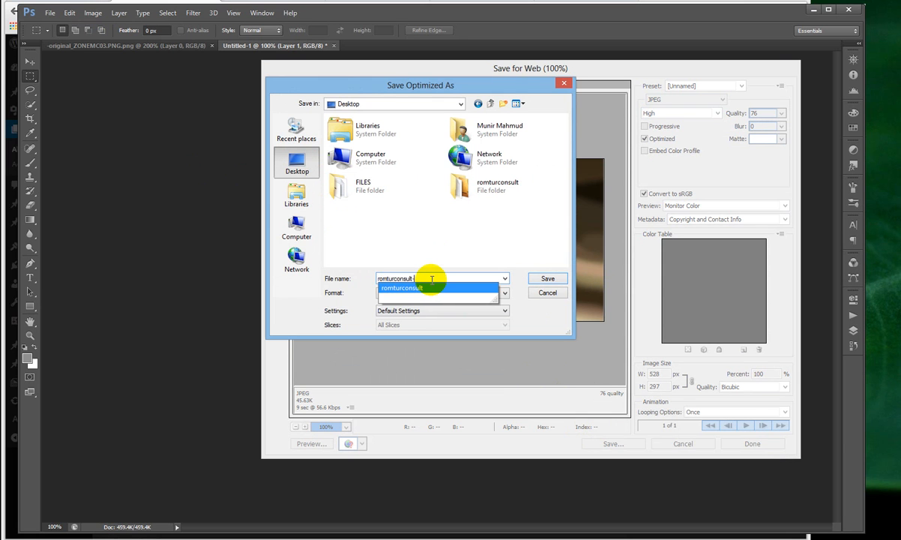
pyautogui.write('-')
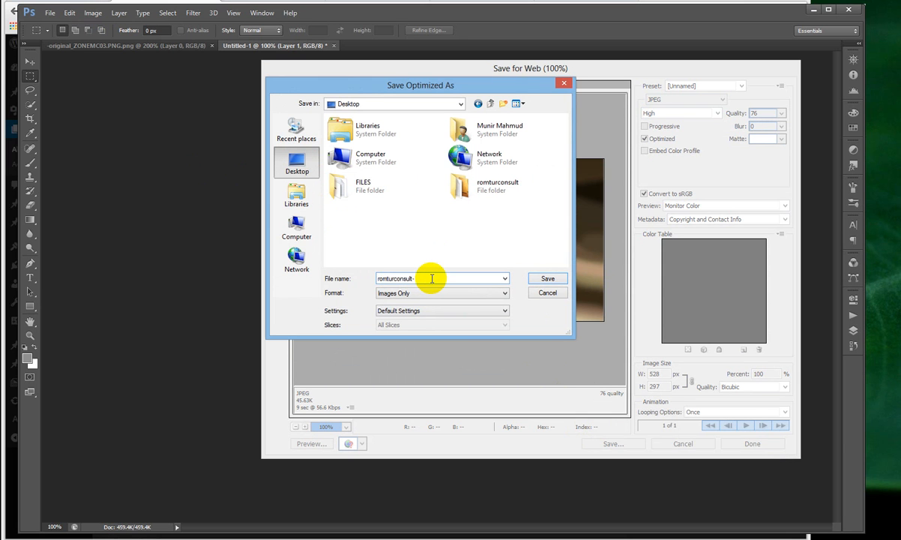
pyautogui.press('Return')
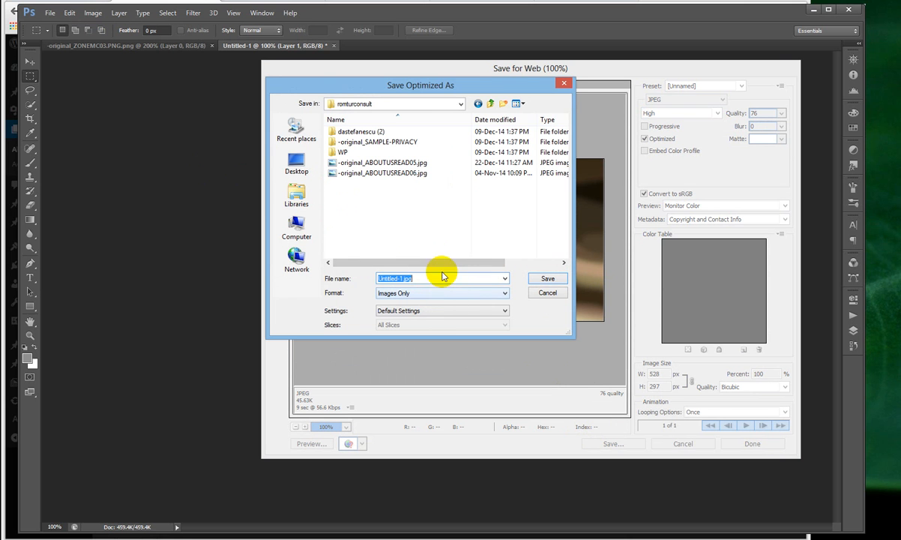
pyautogui.click(296, 161)
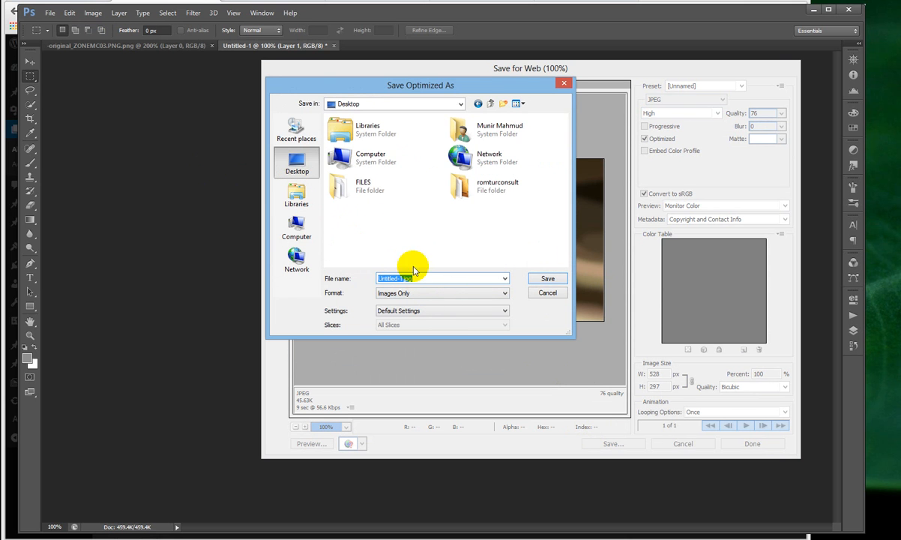
pyautogui.write('r')
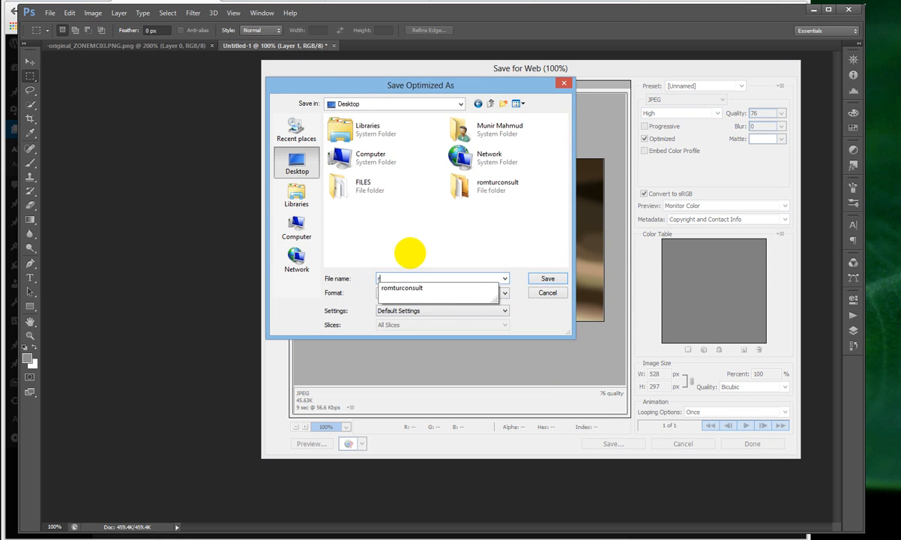
pyautogui.write('om')
pyautogui.press('Down')
pyautogui.press('Return')
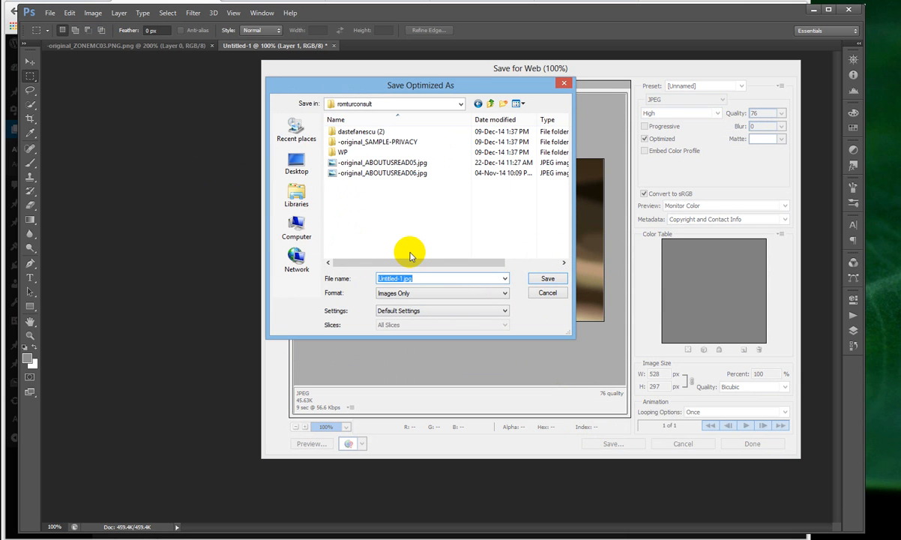
pyautogui.click(297, 161)
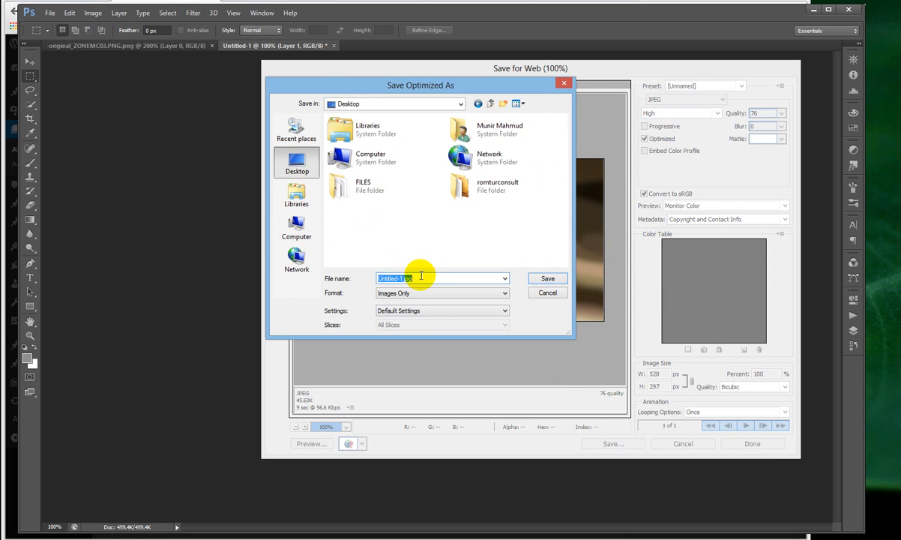
pyautogui.write('r')
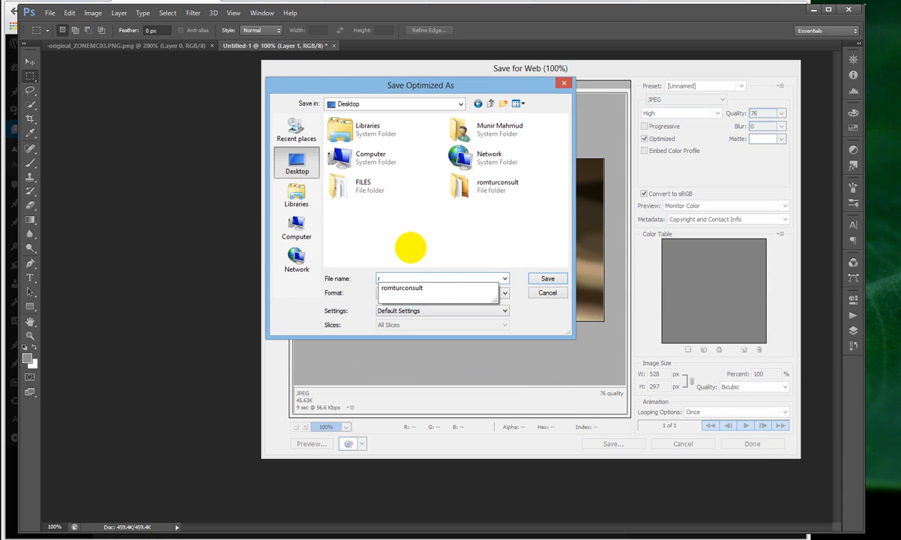
pyautogui.write('om')
pyautogui.press('Down')
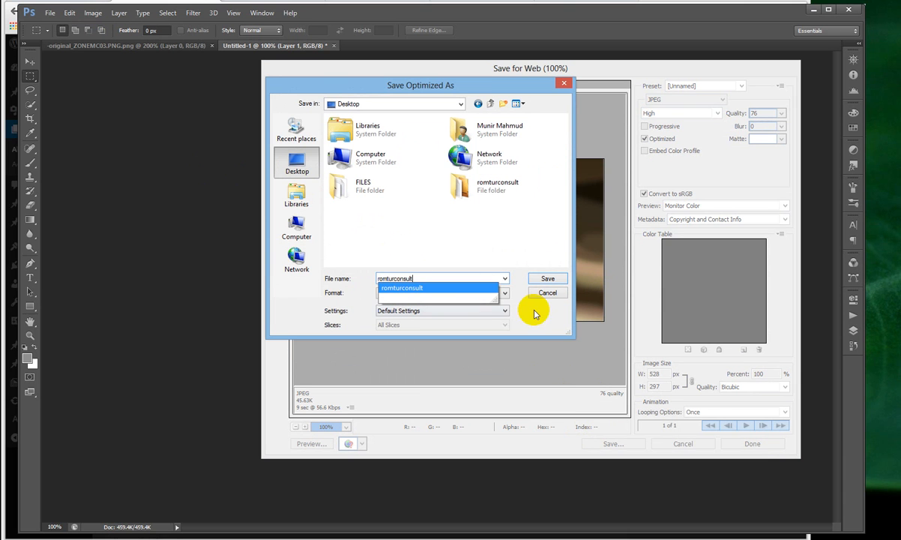
pyautogui.press('Return')
pyautogui.click(546, 278)
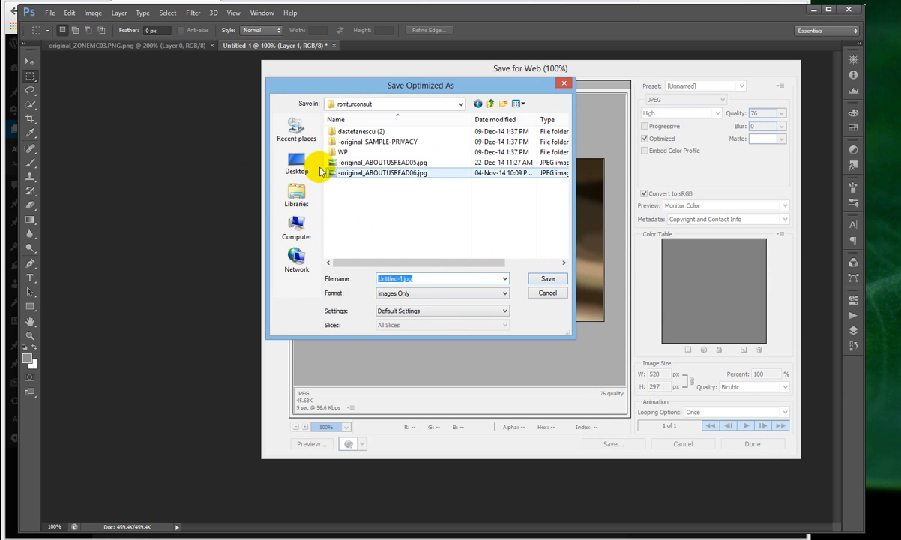
# Save the optimized phone photo to the Desktop as Untitled-1.jpg
pyautogui.click(296, 163)
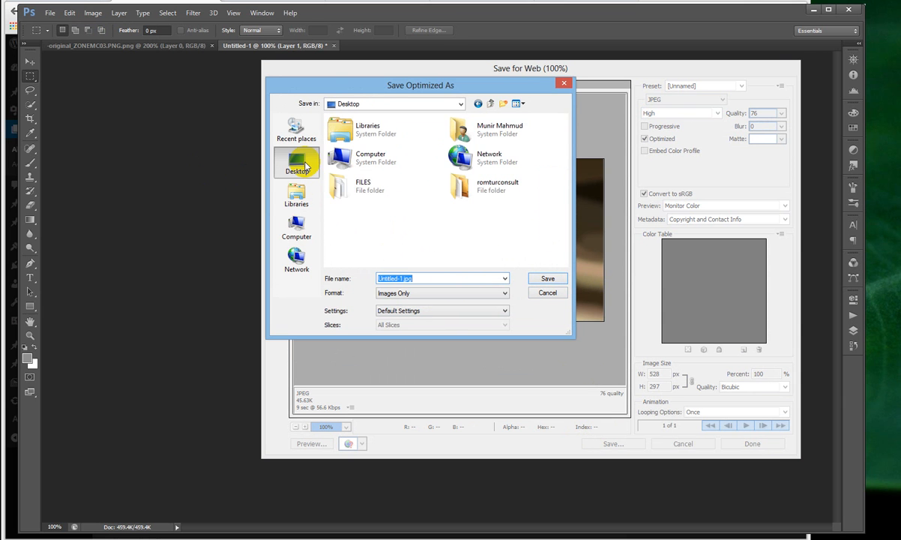
pyautogui.click(548, 279)
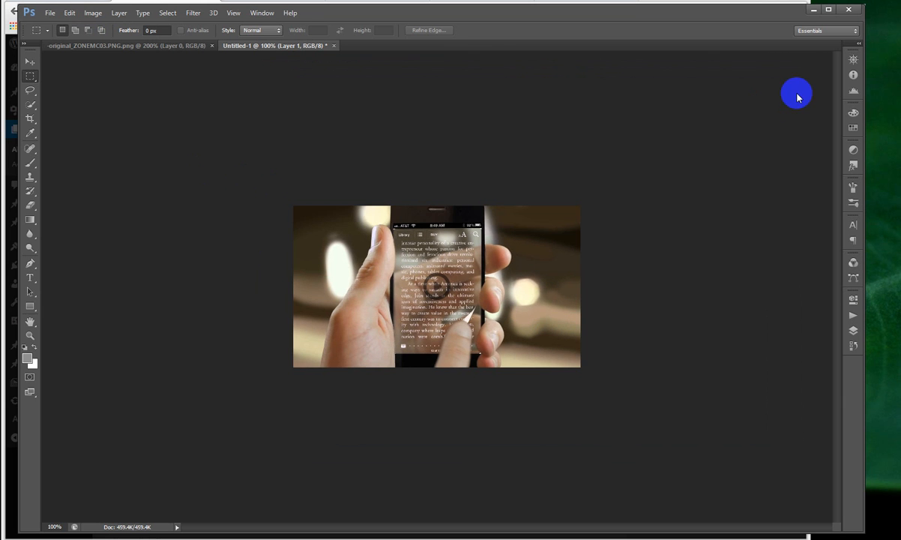
# Minimize the open windows to reach the desktop and rename the exported Untitled-1.jpg to romtur-consult.jpg
pyautogui.click(810, 12)
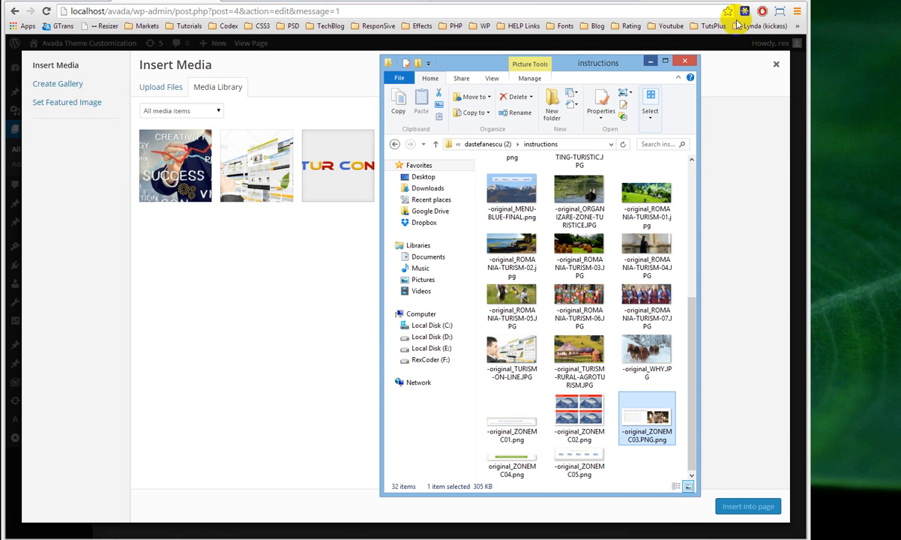
pyautogui.click(650, 62)
pyautogui.click(734, 1)
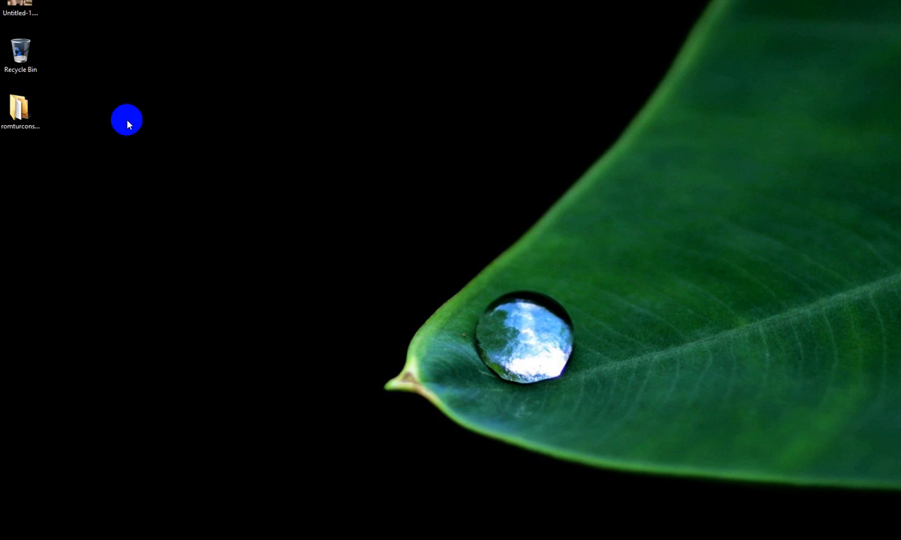
pyautogui.click(20, 6)
pyautogui.moveTo(20, 6); pyautogui.dragTo(147, 174)
pyautogui.press('F2')
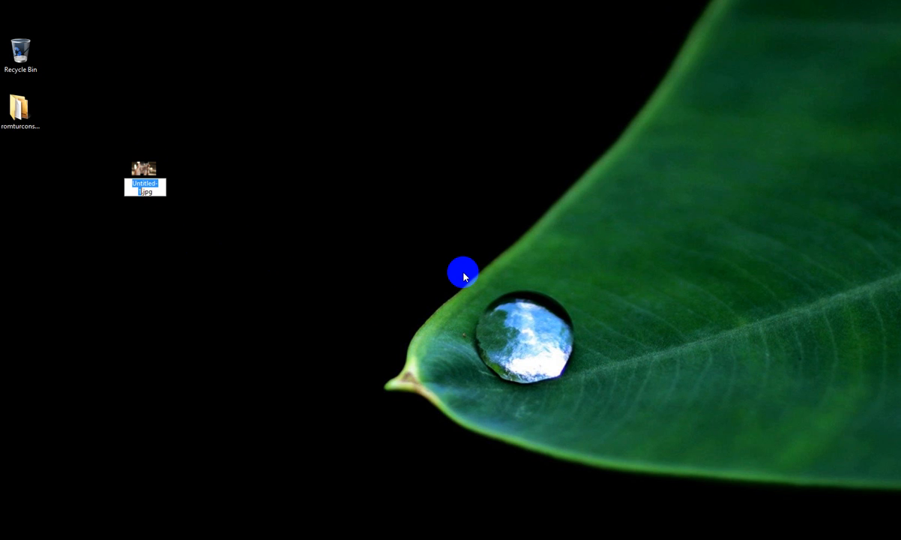
pyautogui.write('d')
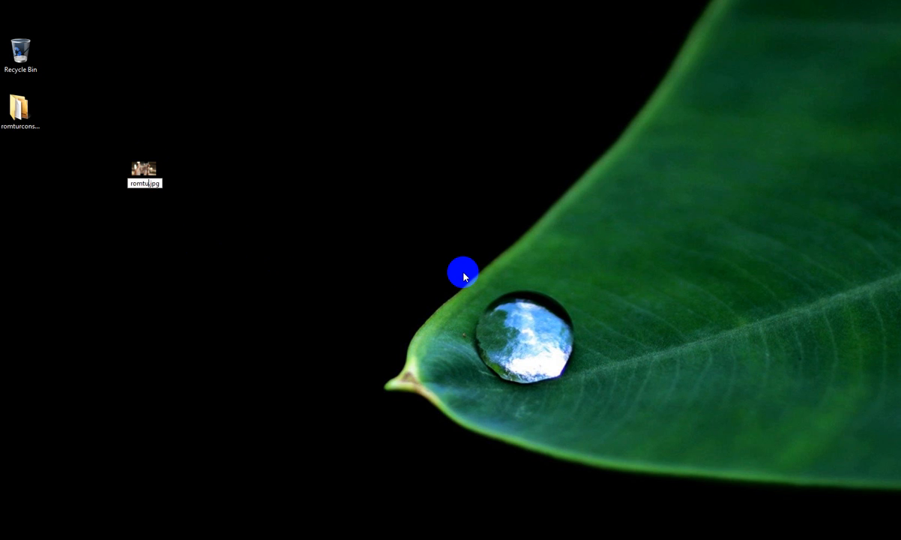
pyautogui.write('omtur-consult')
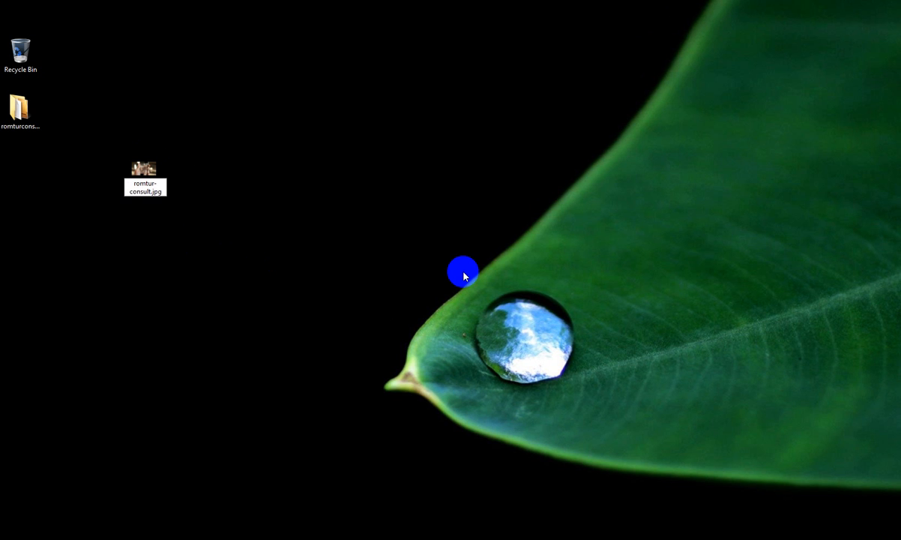
pyautogui.press('Return')
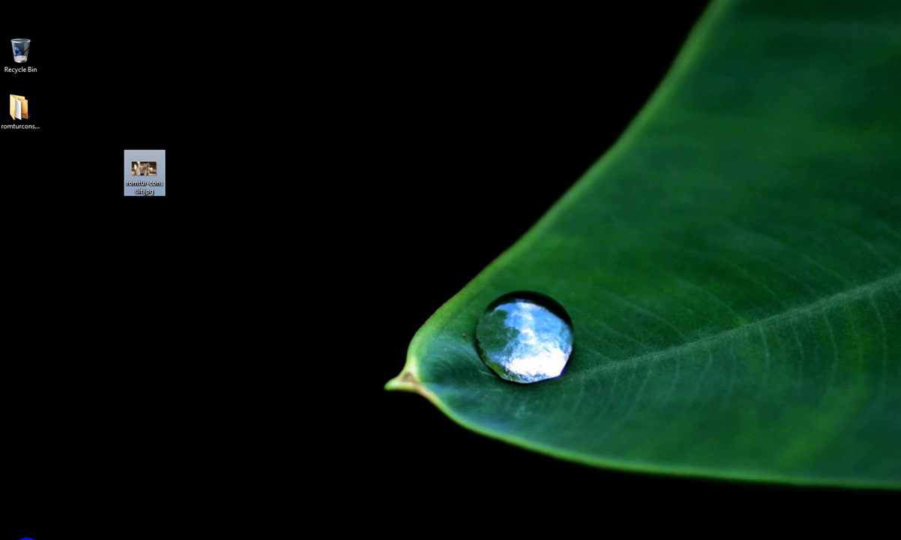
# Upload romtur-consult.jpg to the media library and insert it into the image frame at full size with its link set to None
pyautogui.moveTo(26, 539); pyautogui.dragTo(480, 259)
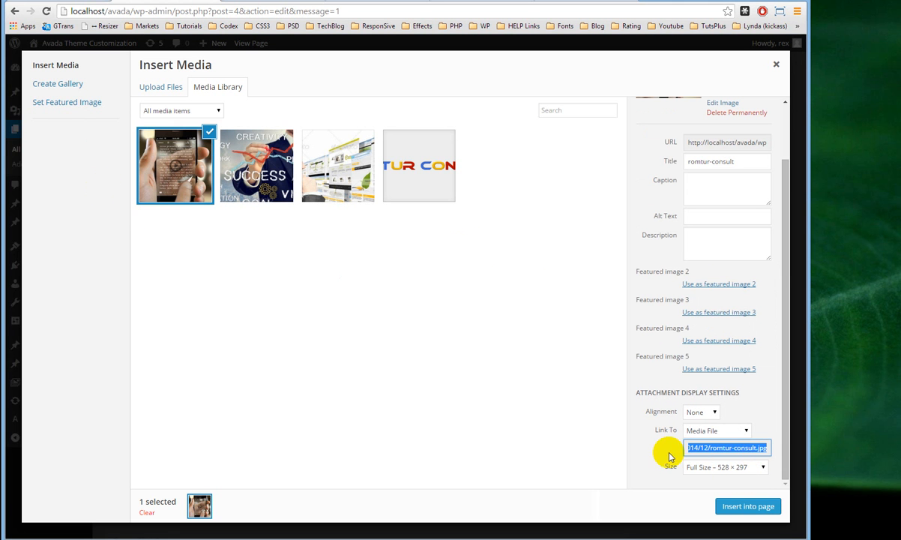
pyautogui.click(697, 431)
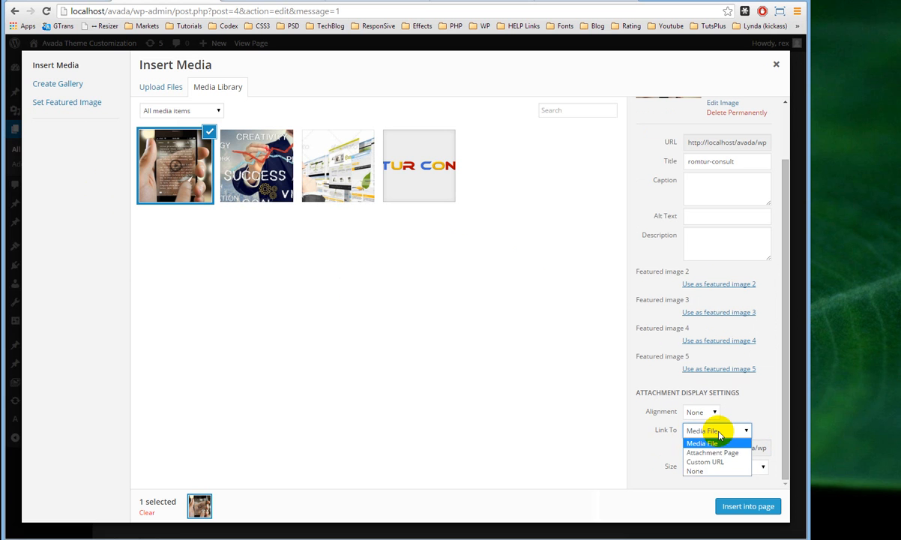
pyautogui.click(698, 472)
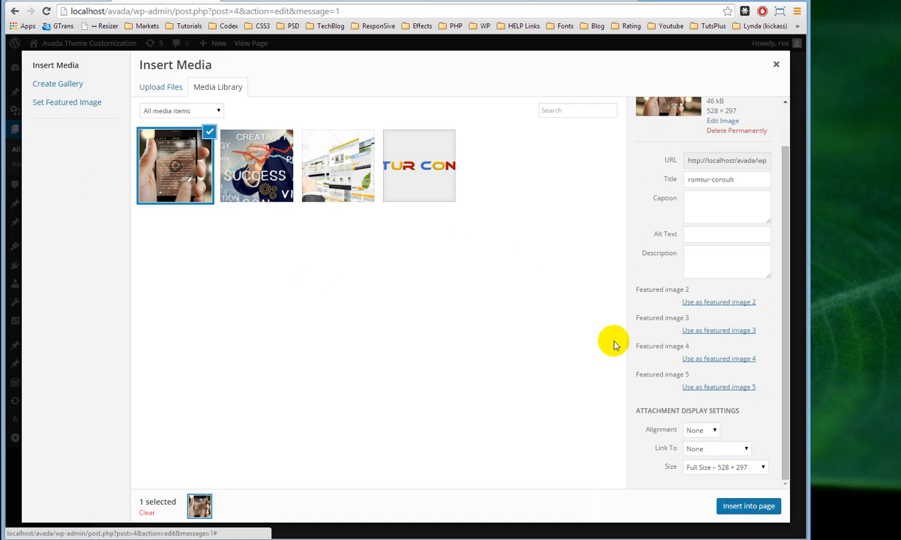
pyautogui.click(766, 506)
# Go through the Image Frame's alt text, link and animation options without changing them, and save the element
pyautogui.scroll(-2, 264, 425)
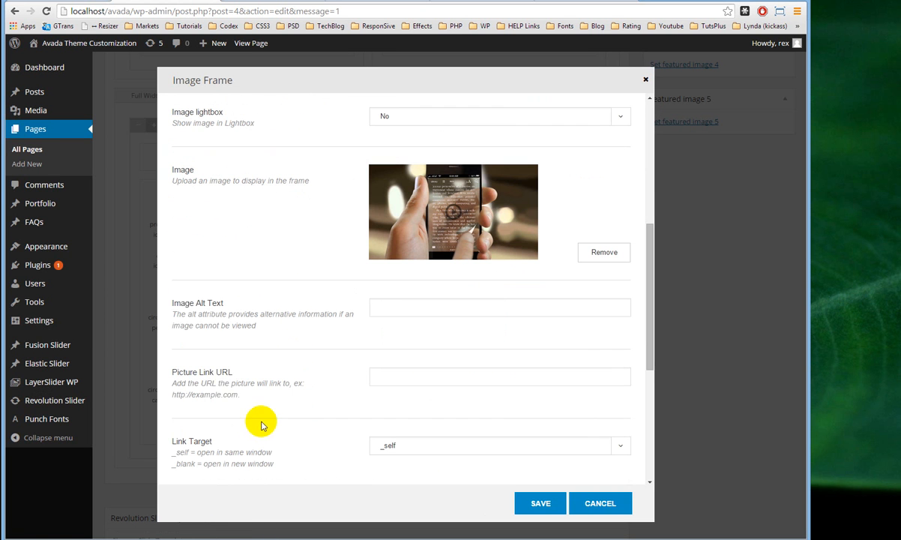
pyautogui.click(381, 309)
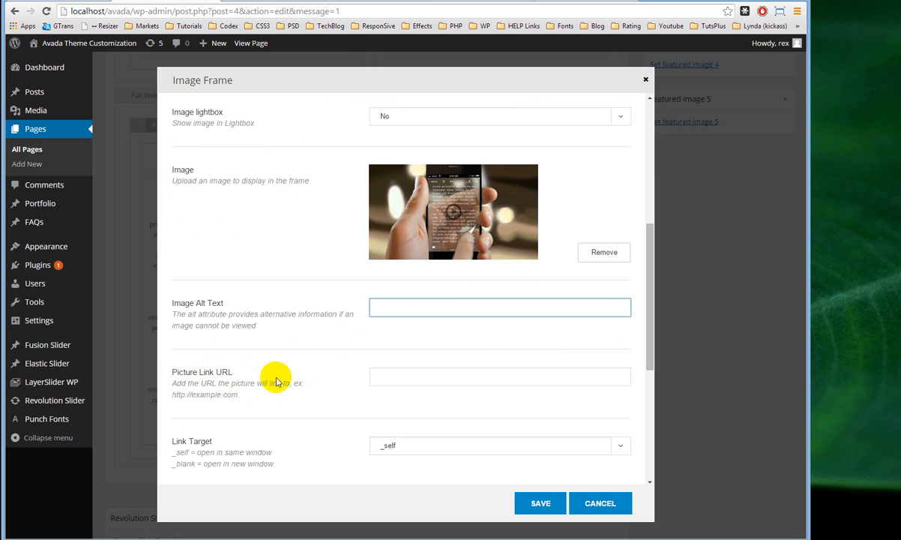
pyautogui.click(468, 378)
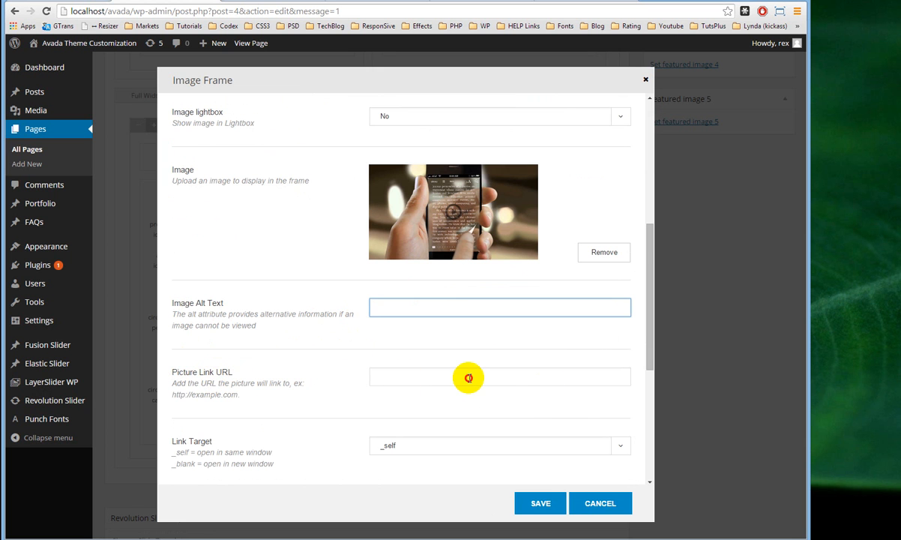
pyautogui.scroll(-3, 405, 375)
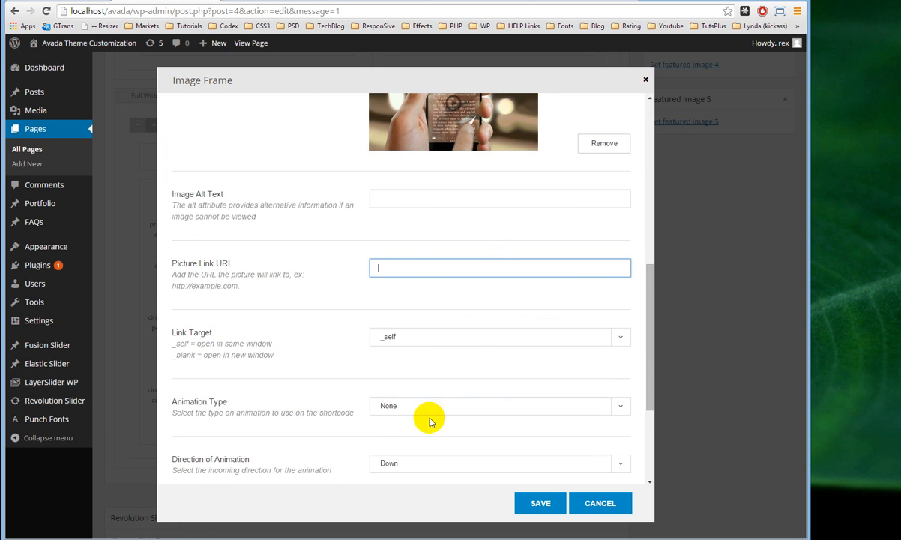
pyautogui.click(407, 341)
pyautogui.click(408, 347)
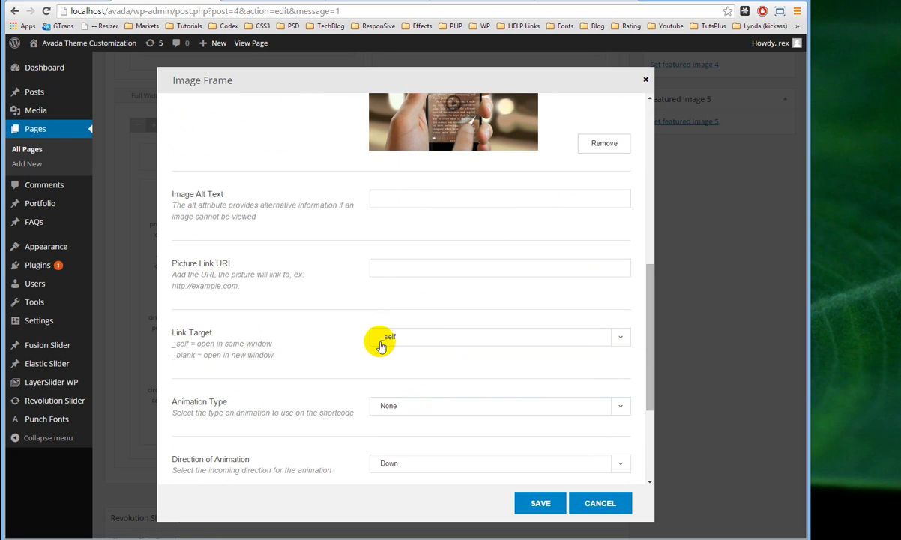
pyautogui.scroll(-3, 314, 427)
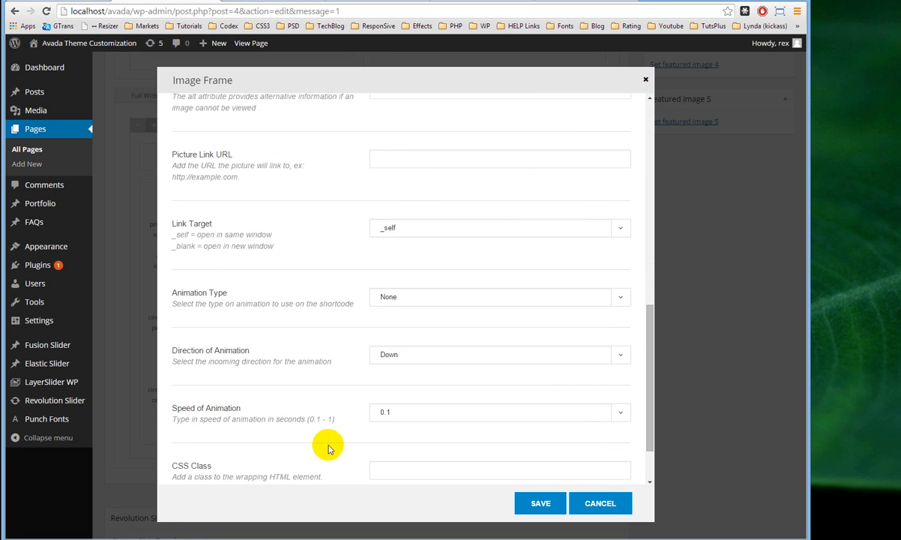
pyautogui.click(530, 503)
# Preview the Home page and check the phone photo beside the "Why Choose ROMTUR CONSULT?" list
pyautogui.scroll(1, 675, 240)
pyautogui.scroll(7, 671, 239)
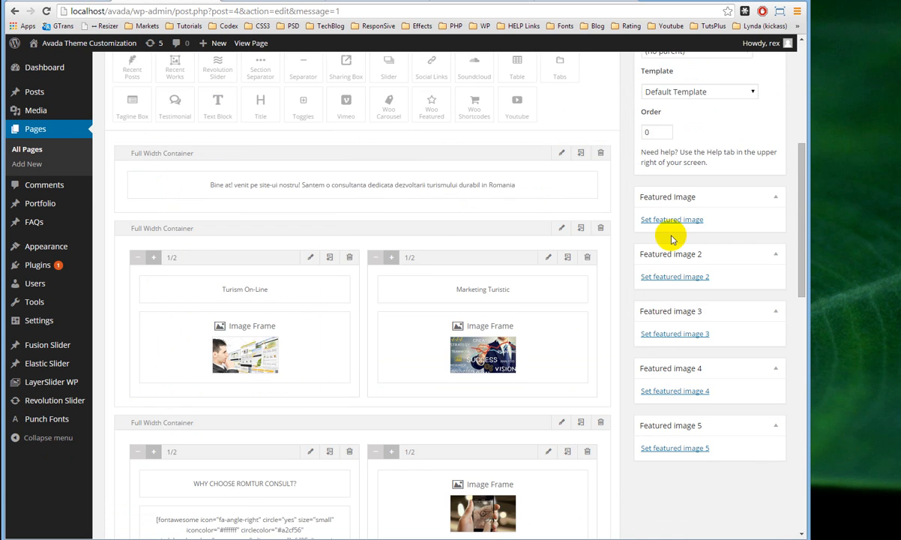
pyautogui.scroll(2, 752, 169)
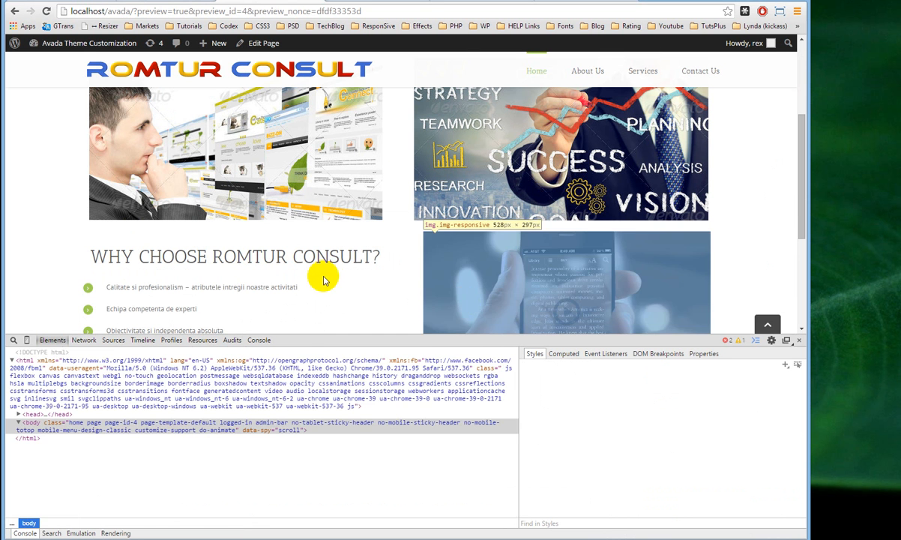
# Examine the previewed Home page, checking the phone photo's alignment beside the "Why Choose ROMTUR CONSULT?" list and the spacing above the footer
pyautogui.scroll(-1, 330, 280)
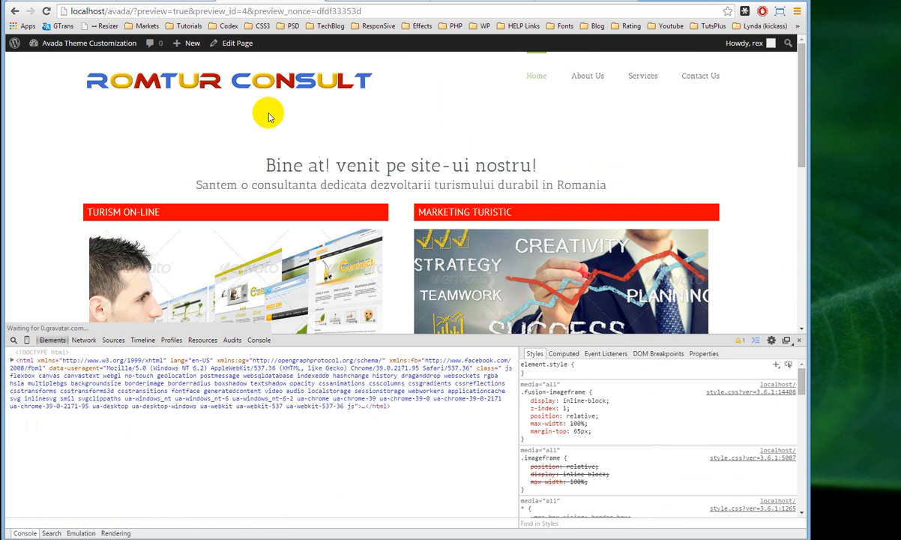
pyautogui.scroll(-5, 411, 264)
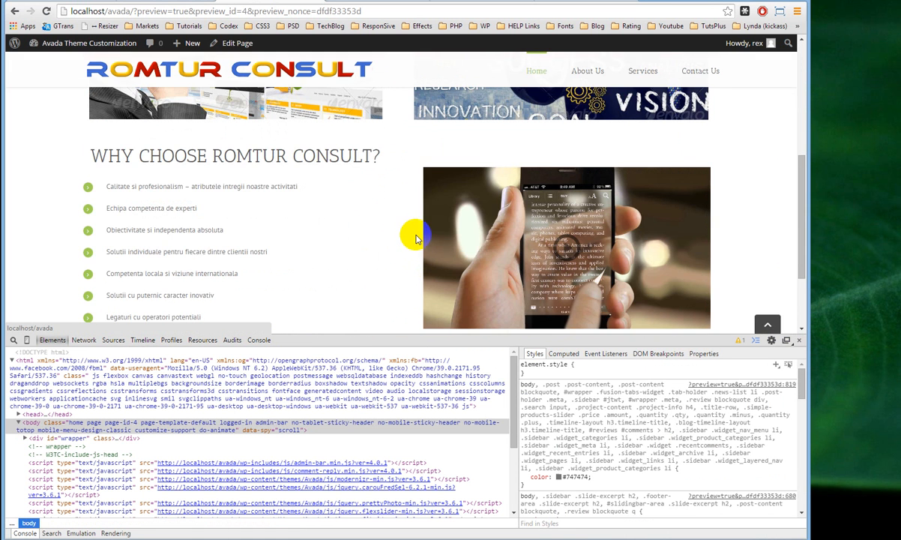
pyautogui.scroll(5, 420, 239)
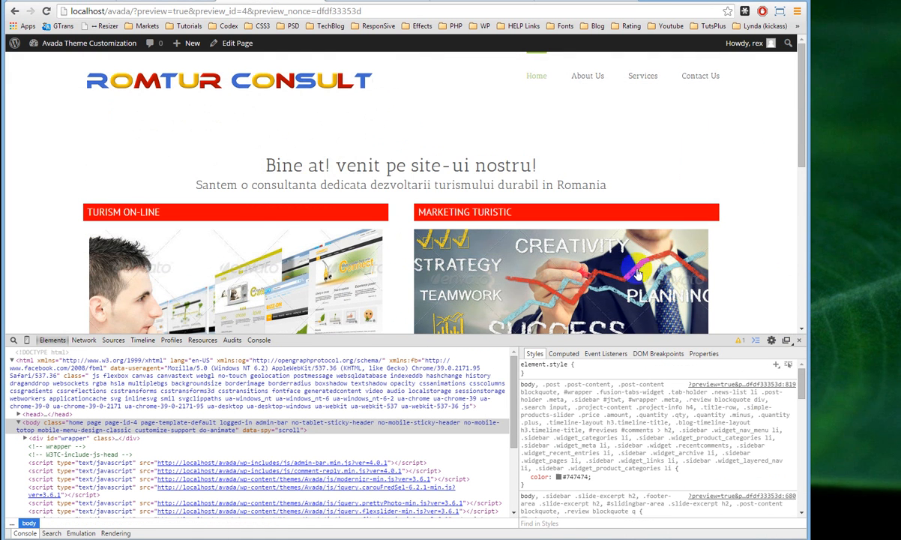
pyautogui.scroll(-3, 499, 250)
pyautogui.scroll(-2, 465, 232)
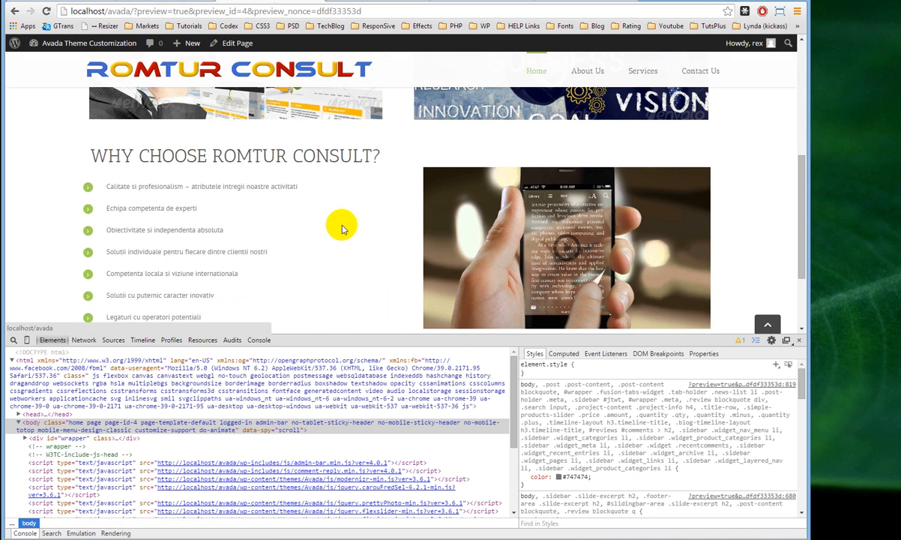
pyautogui.scroll(-2, 334, 246)
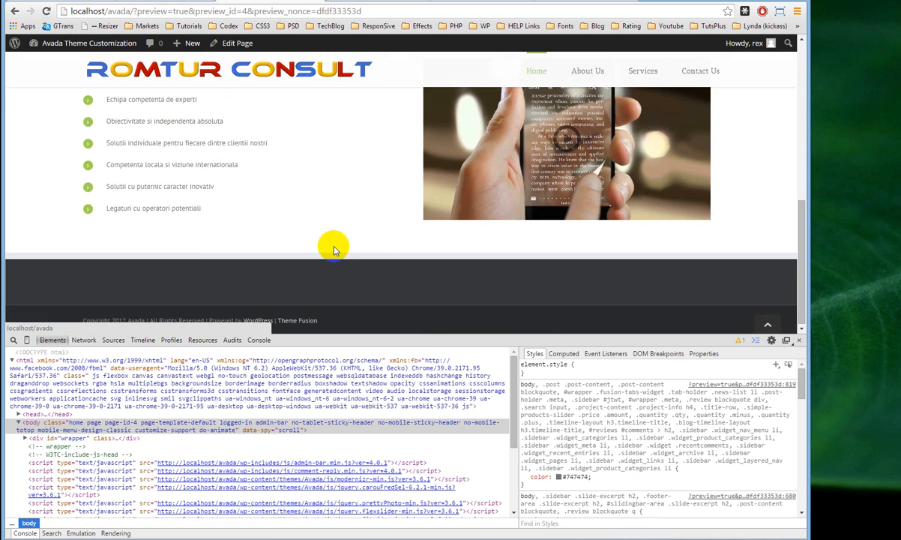
pyautogui.scroll(2, 352, 242)
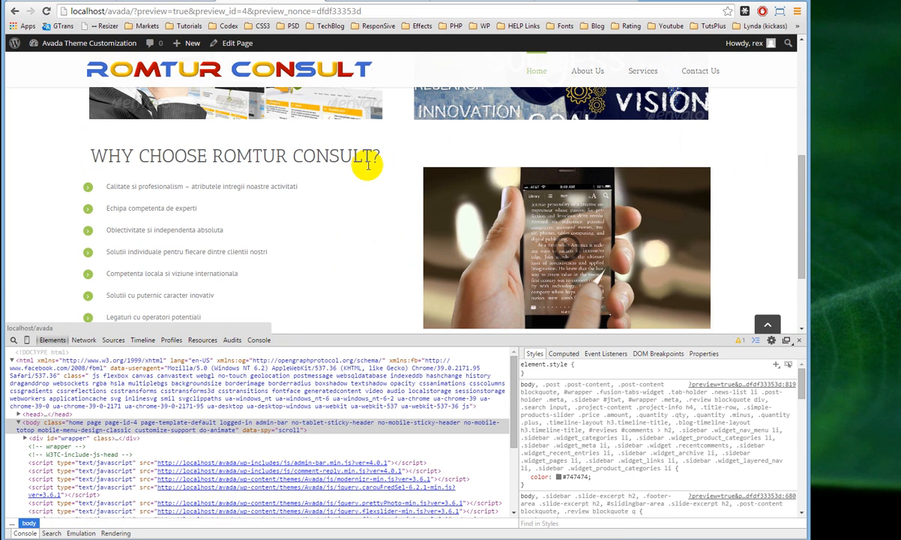
pyautogui.scroll(-2, 412, 282)
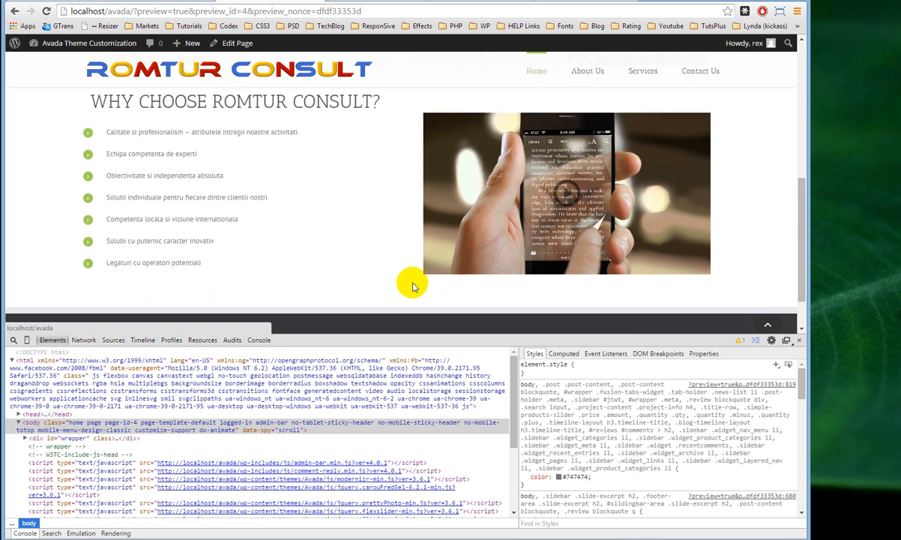
pyautogui.scroll(2, 388, 257)
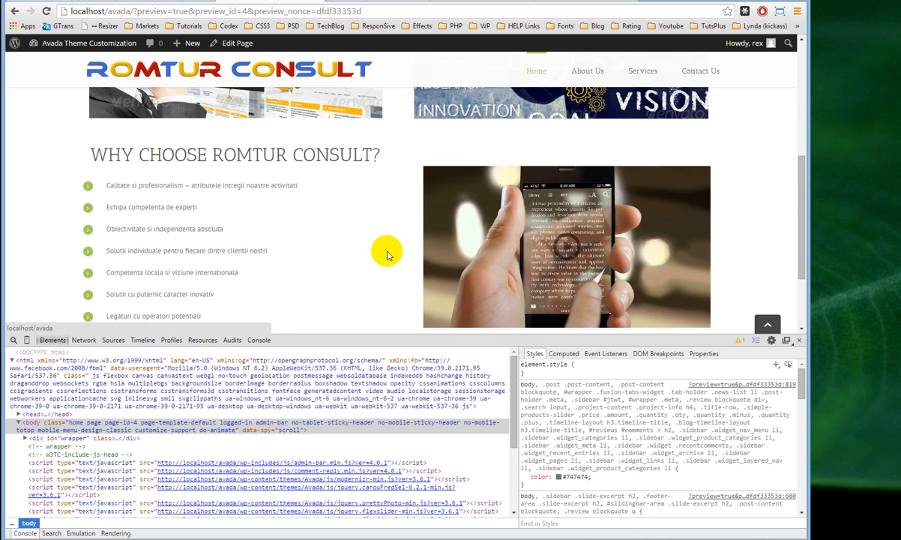
pyautogui.scroll(-1, 285, 217)
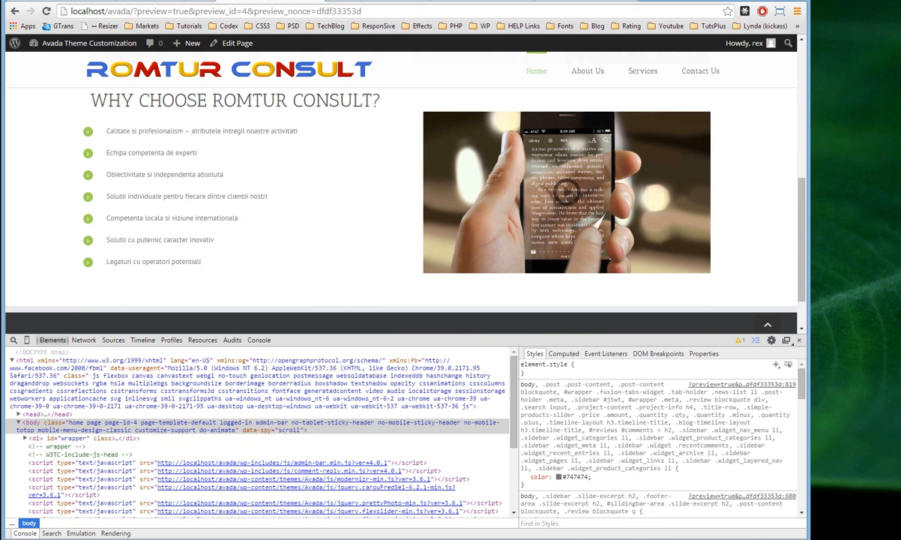
# Switch to the hand-drawn page sketch in the photo viewer to compare its MC03 to MC05 sections with the preview, and return to the browser
pyautogui.click(397, 498)
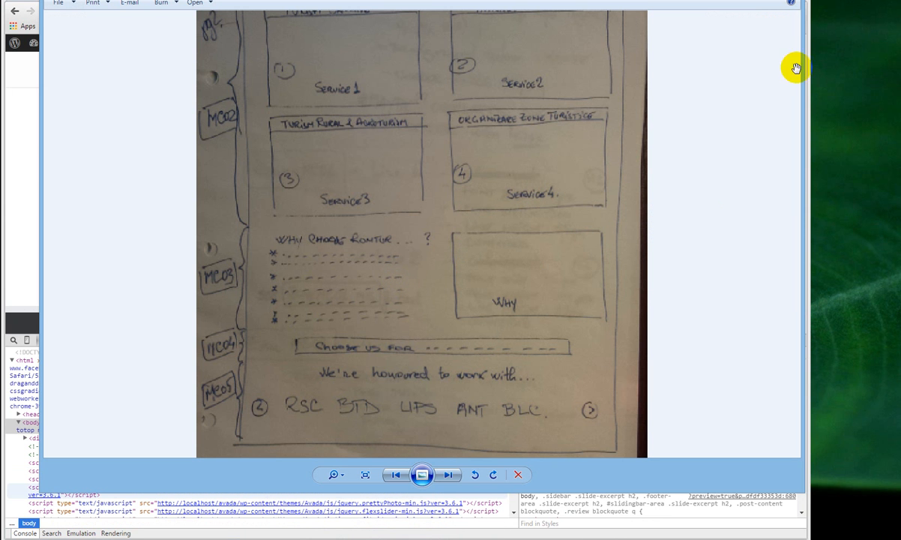
pyautogui.click(731, 1)
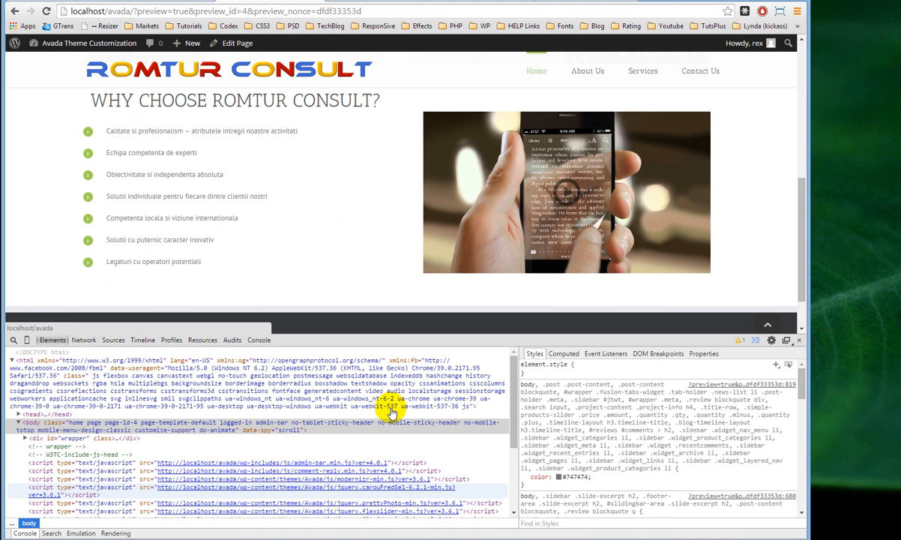
pyautogui.click(352, 495)
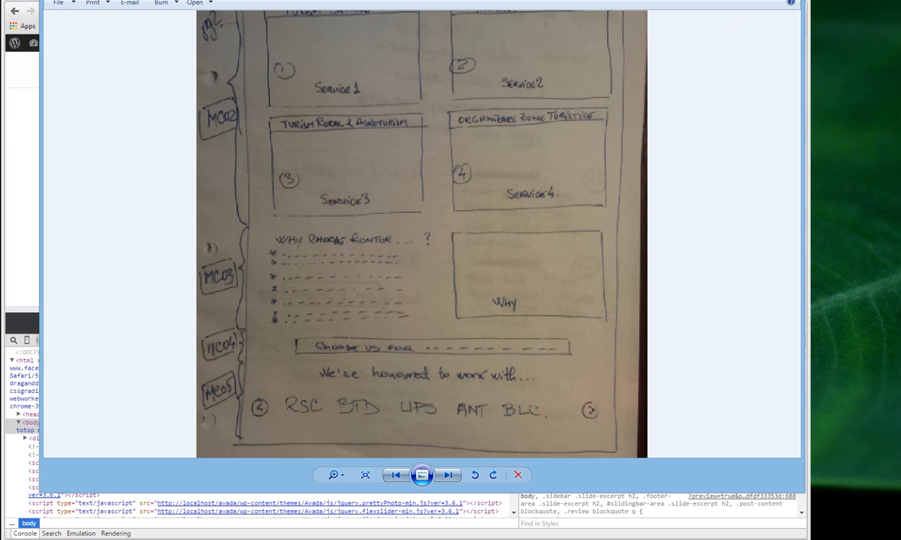
pyautogui.click(353, 539)
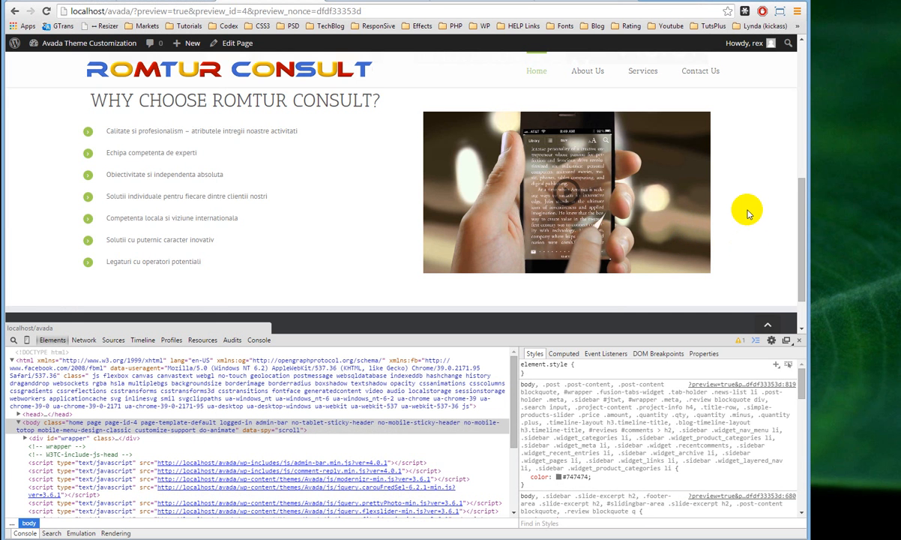